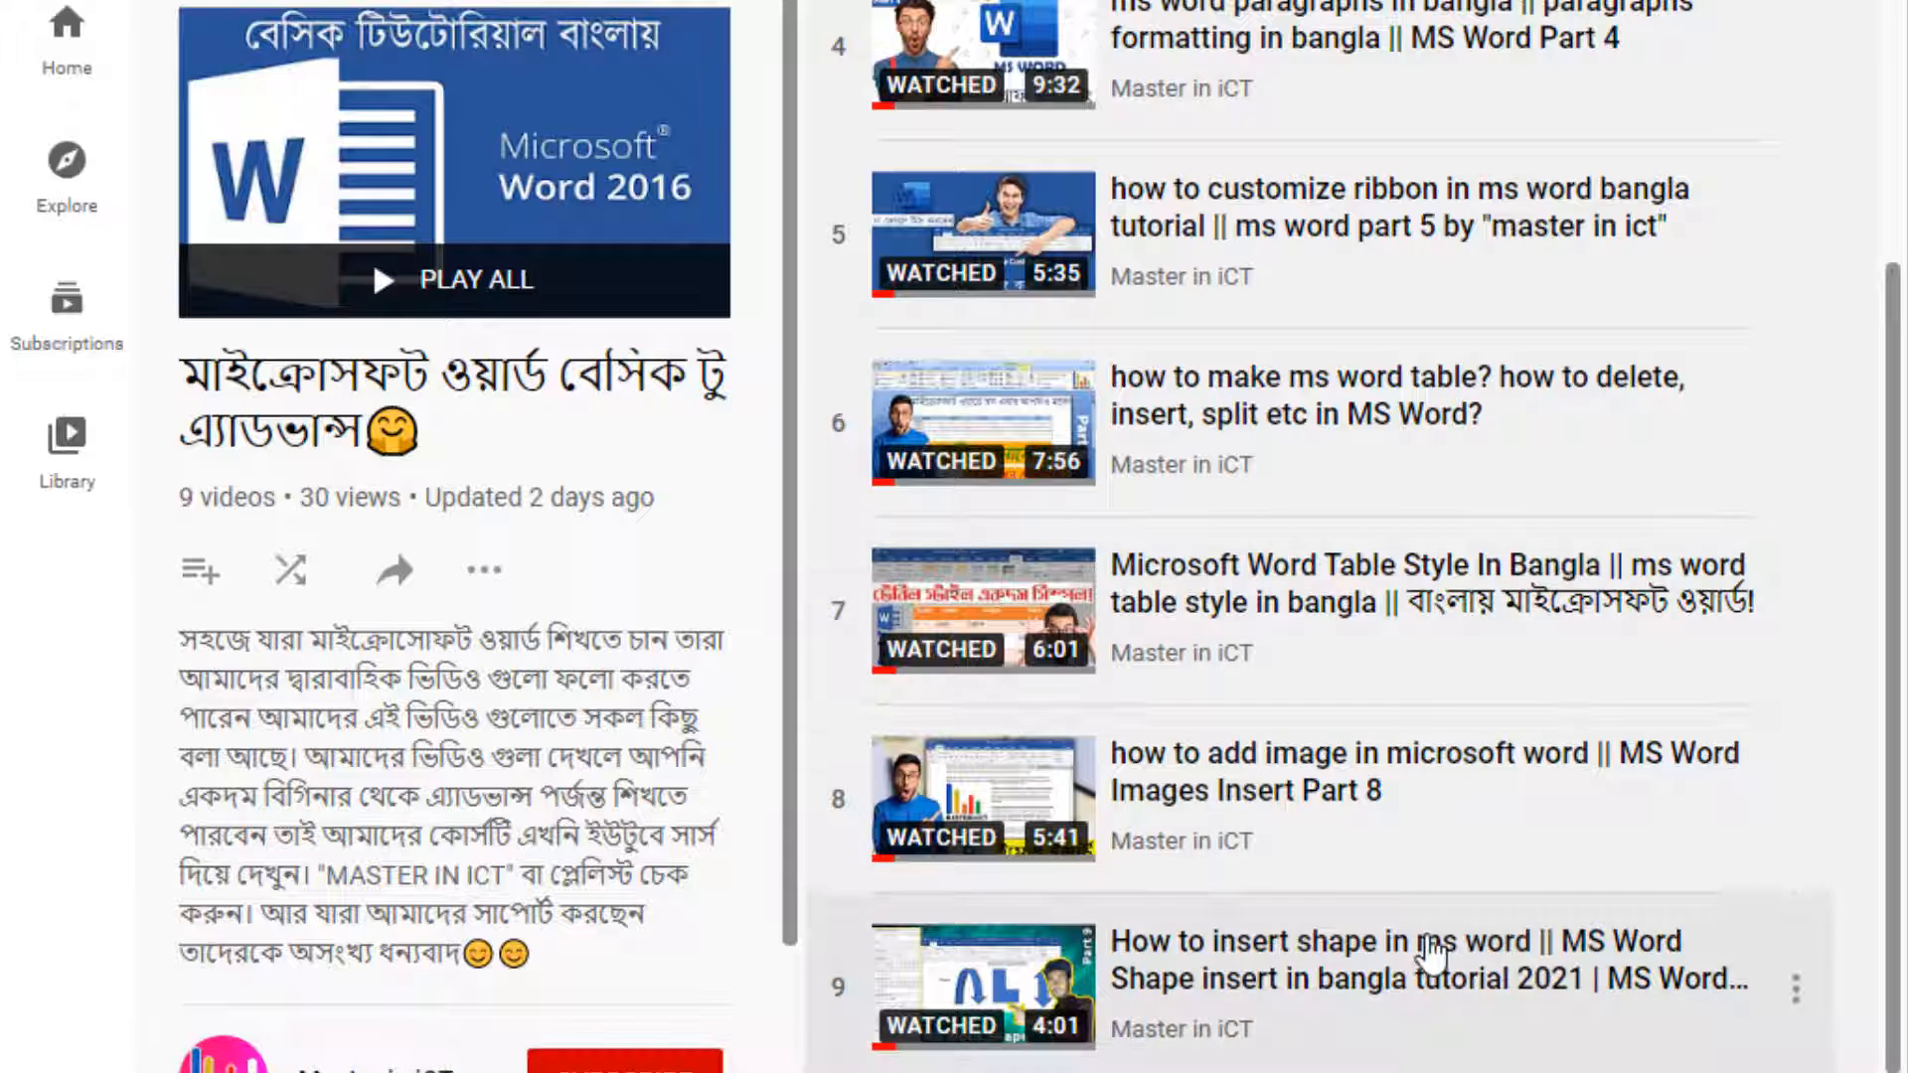
pyautogui.scroll(5, 1431, 949)
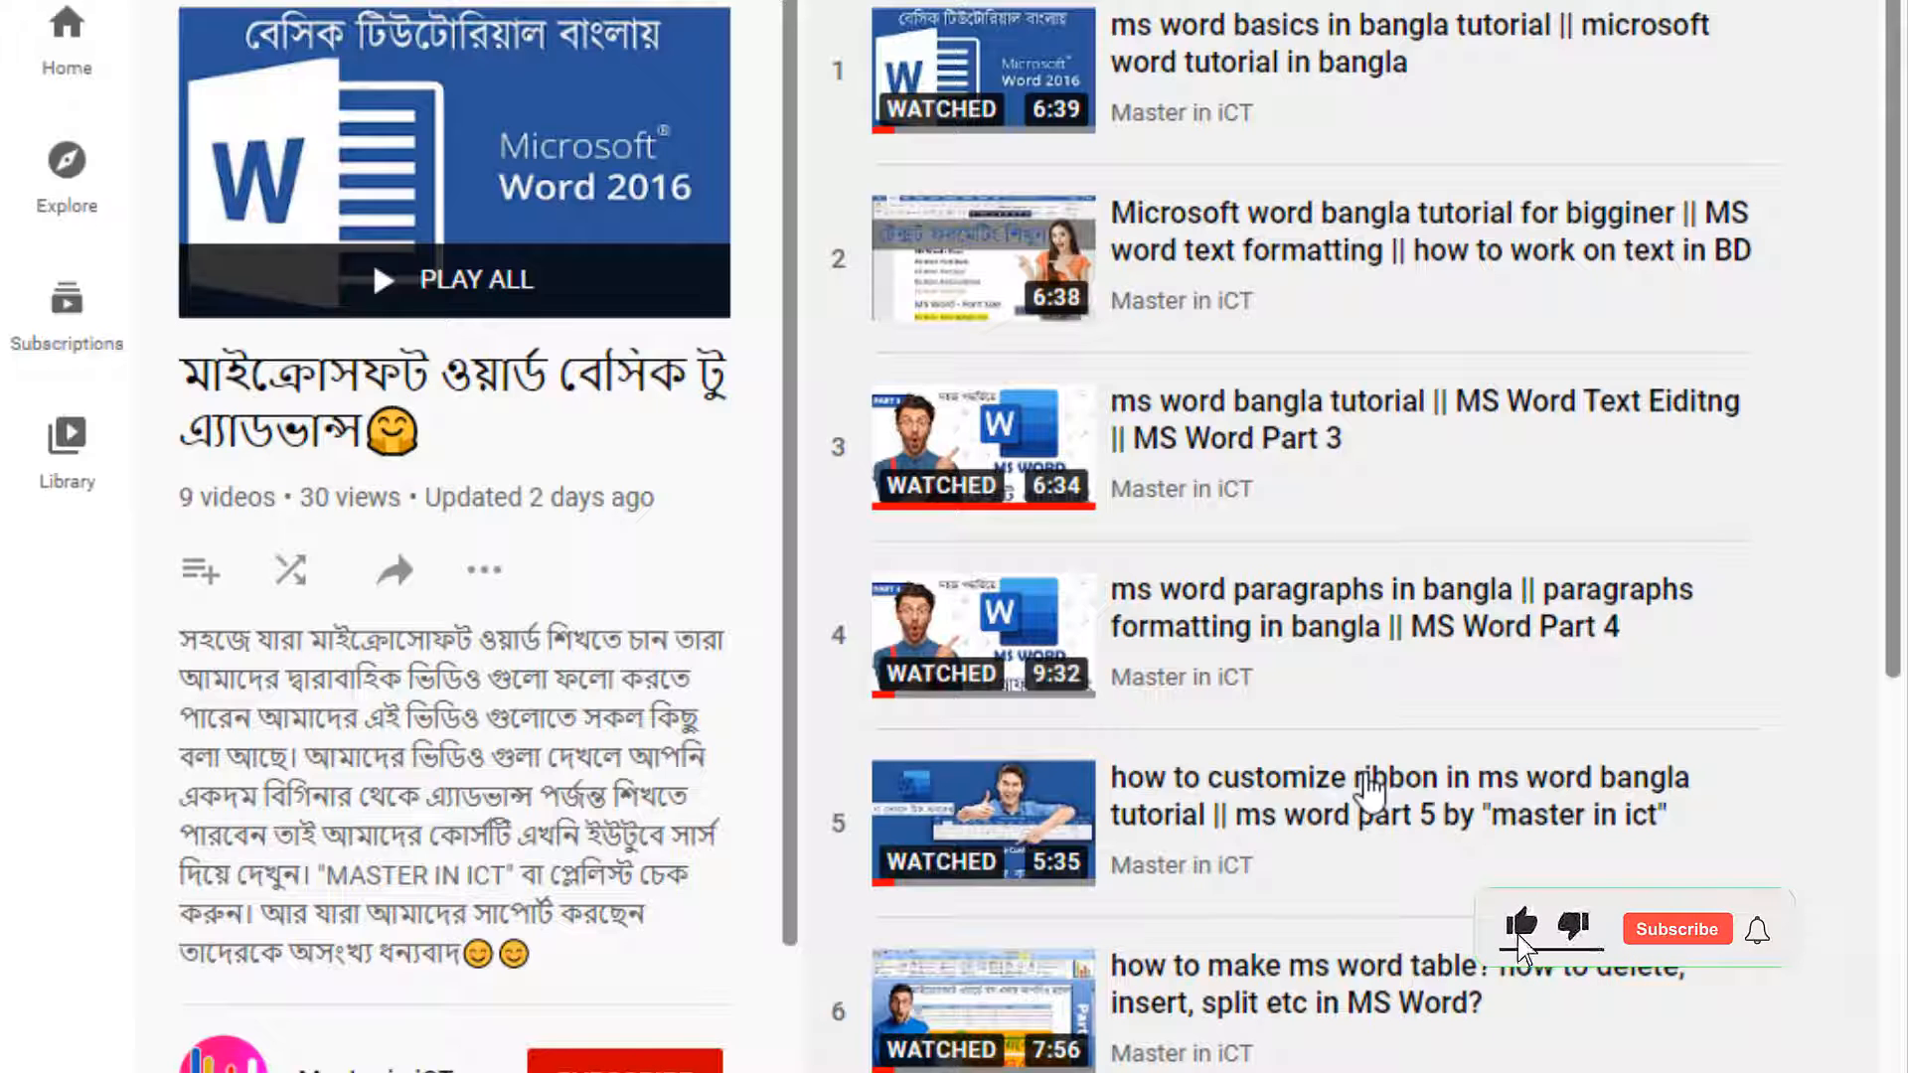
pyautogui.scroll(-5, 1369, 790)
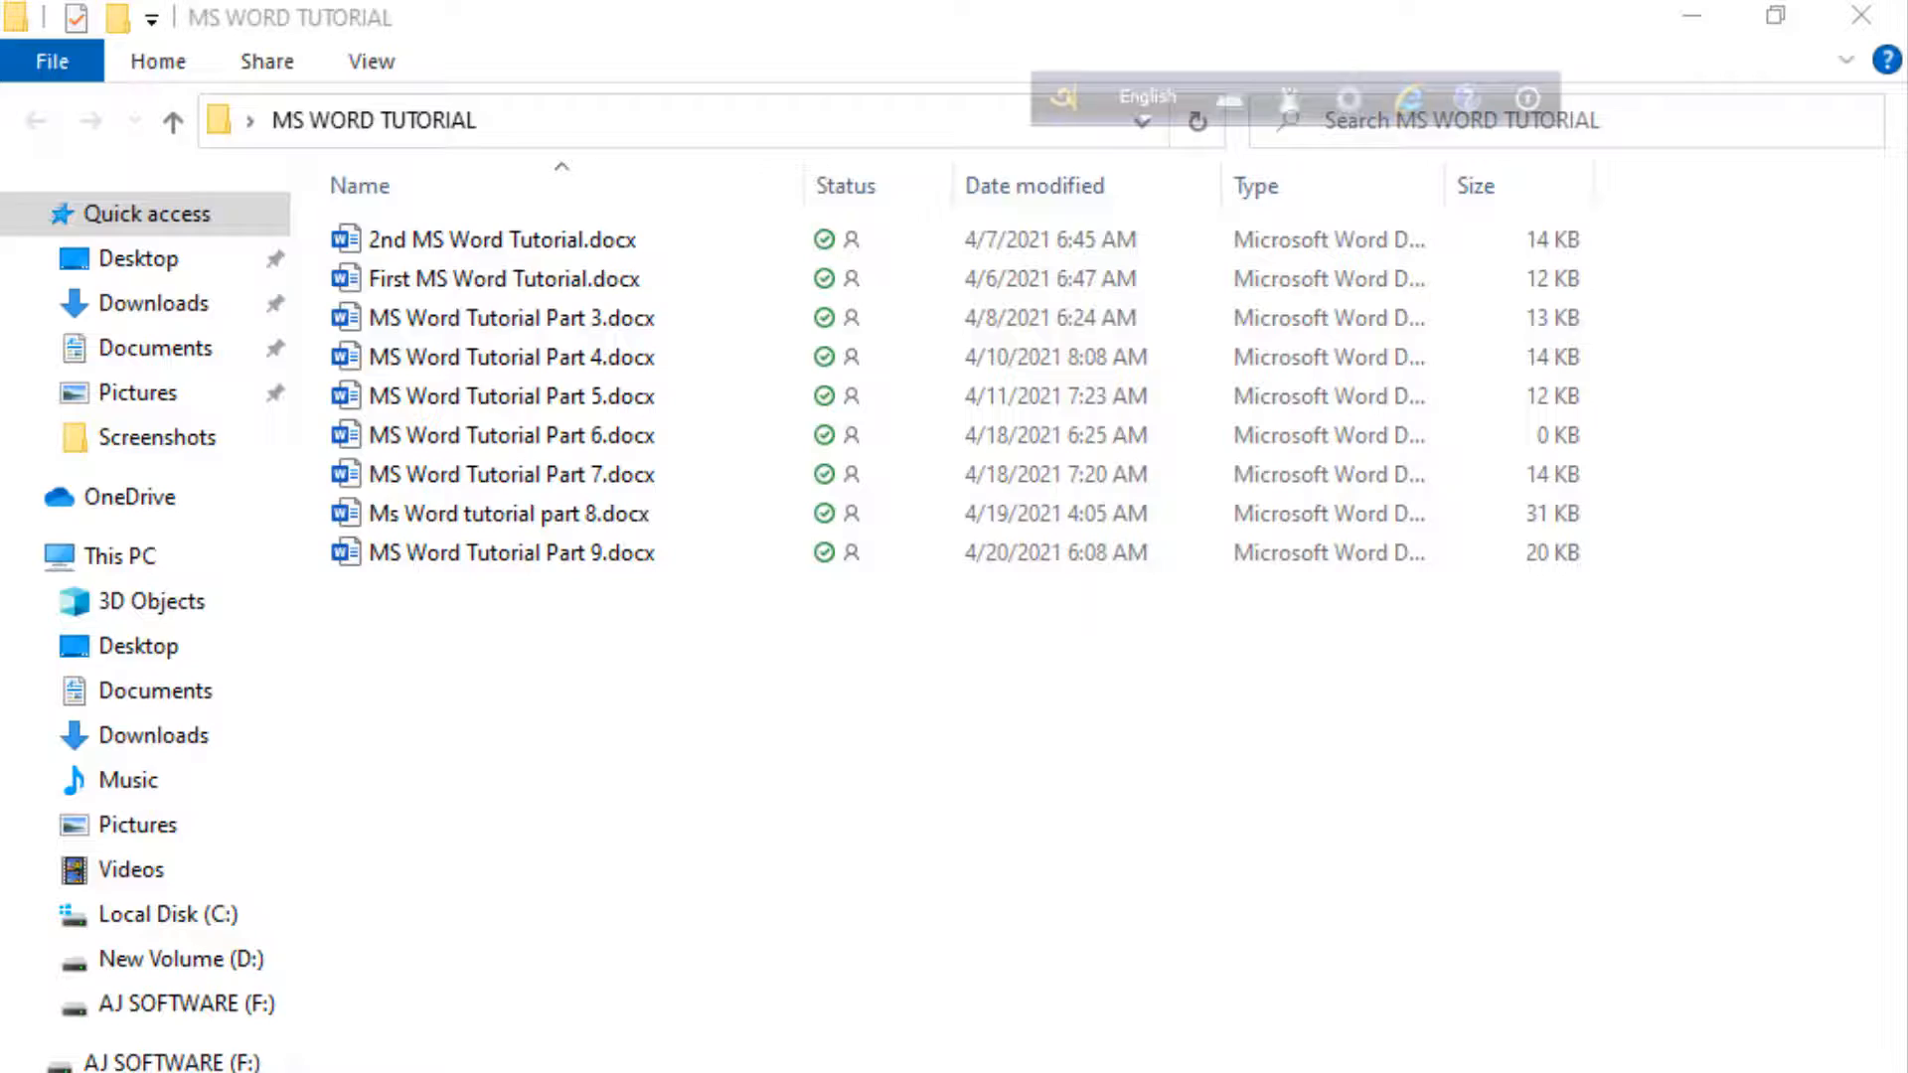
# Create a new Microsoft Word document in the MS WORD TUTORIAL folder
pyautogui.rightClick(944, 664)
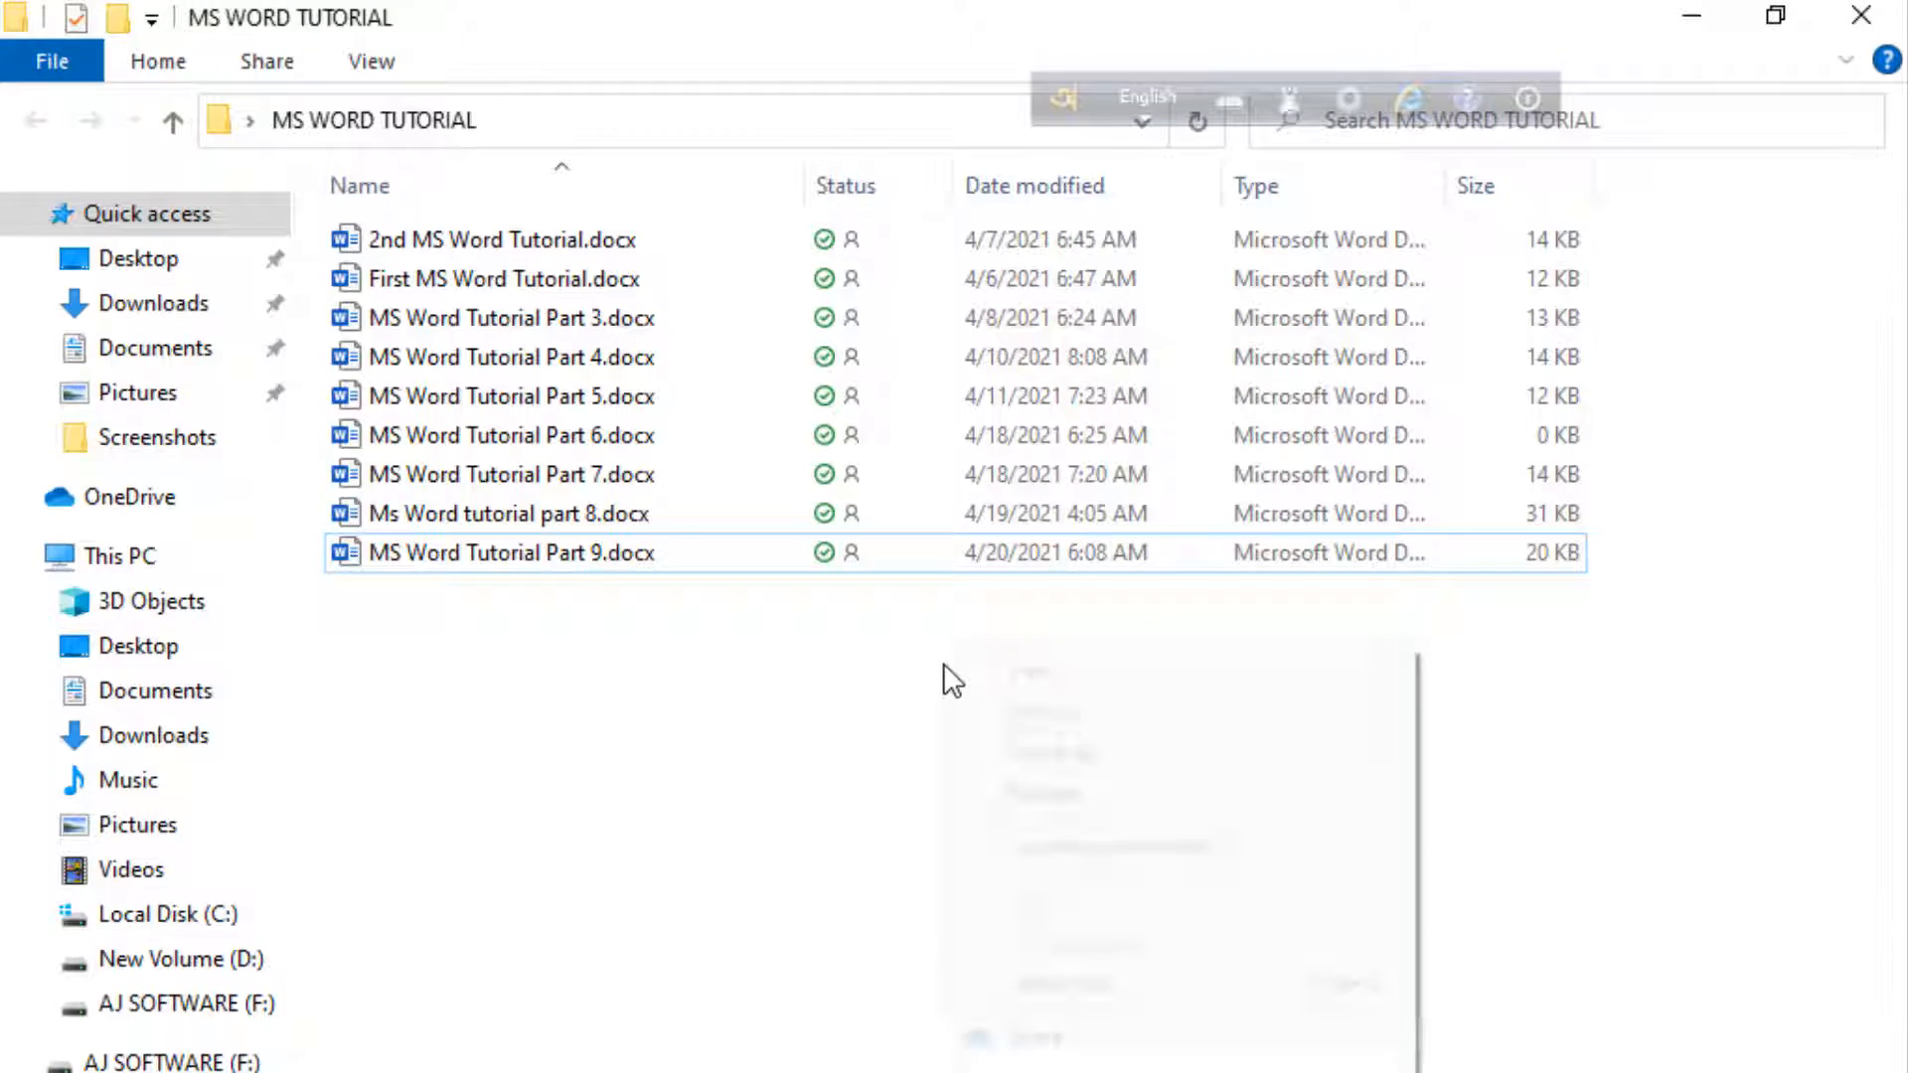
pyautogui.moveTo(1029, 1072)
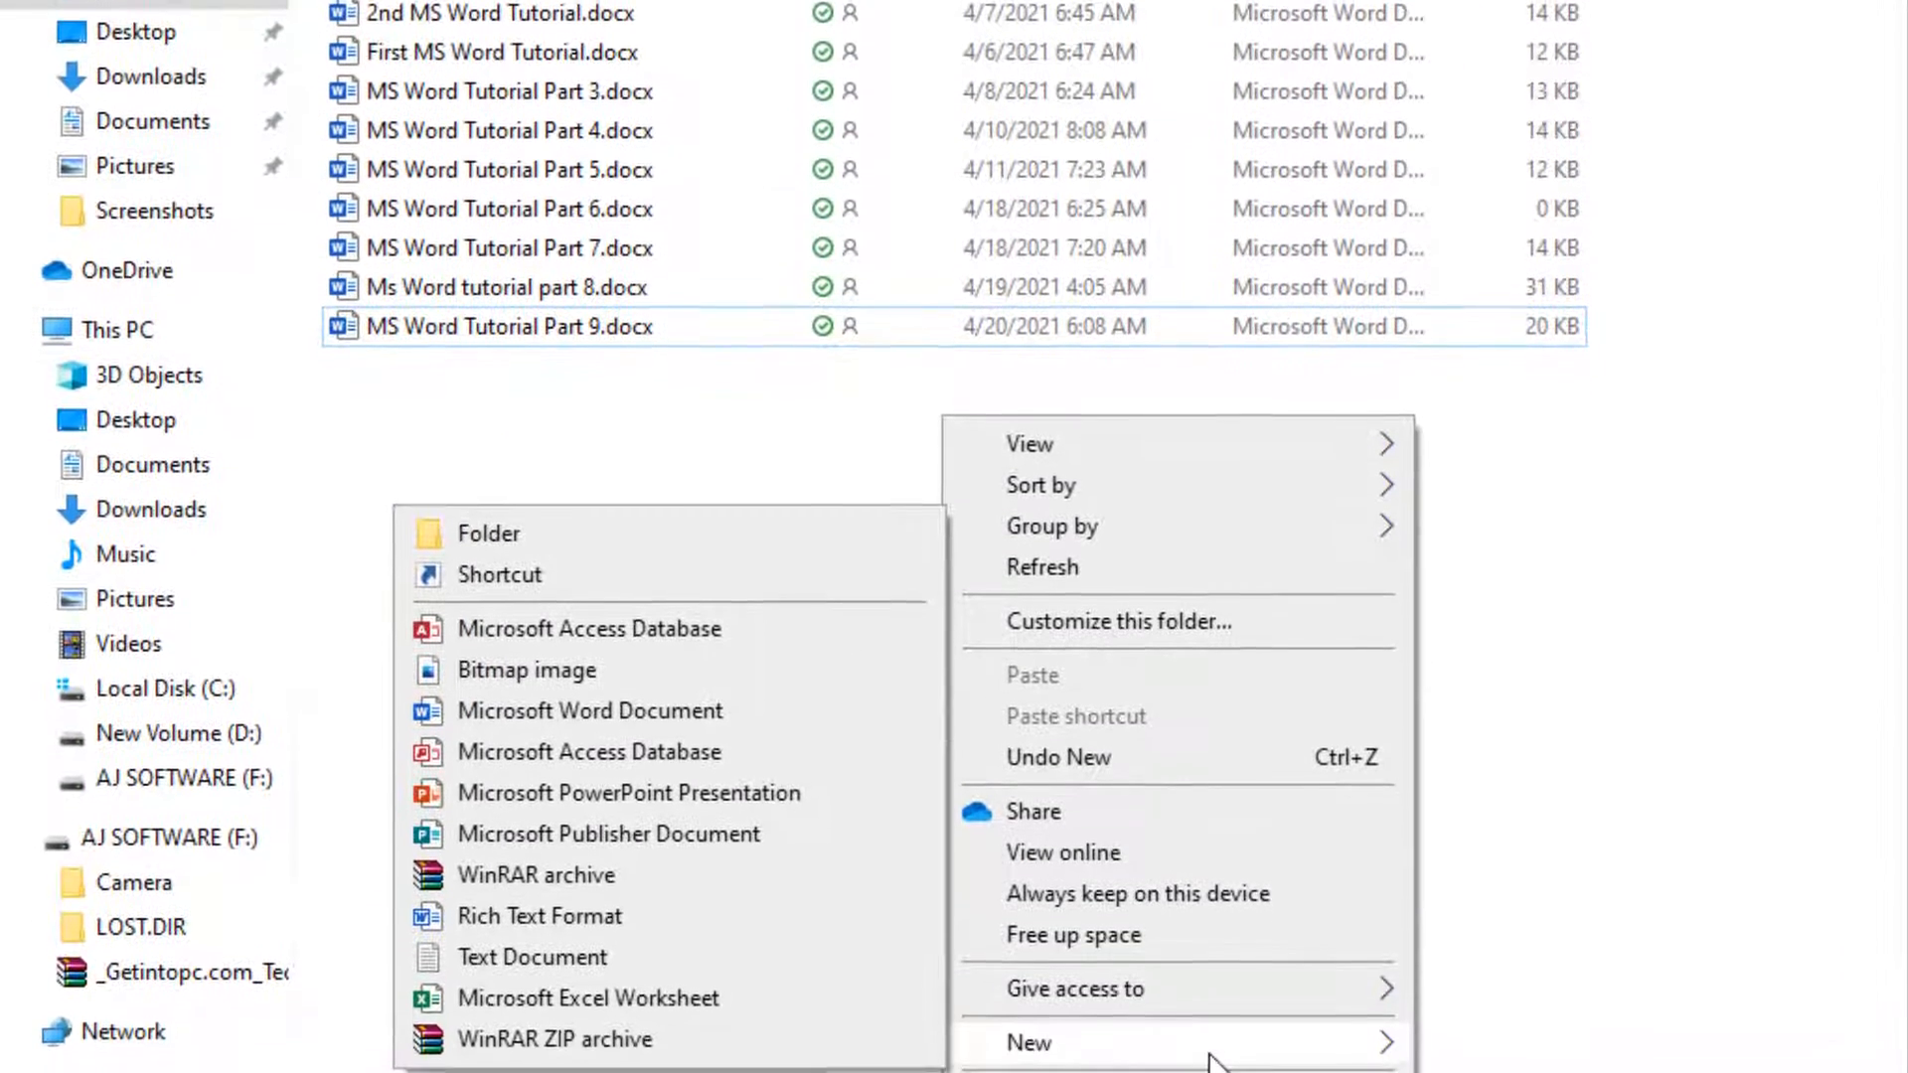
pyautogui.click(701, 720)
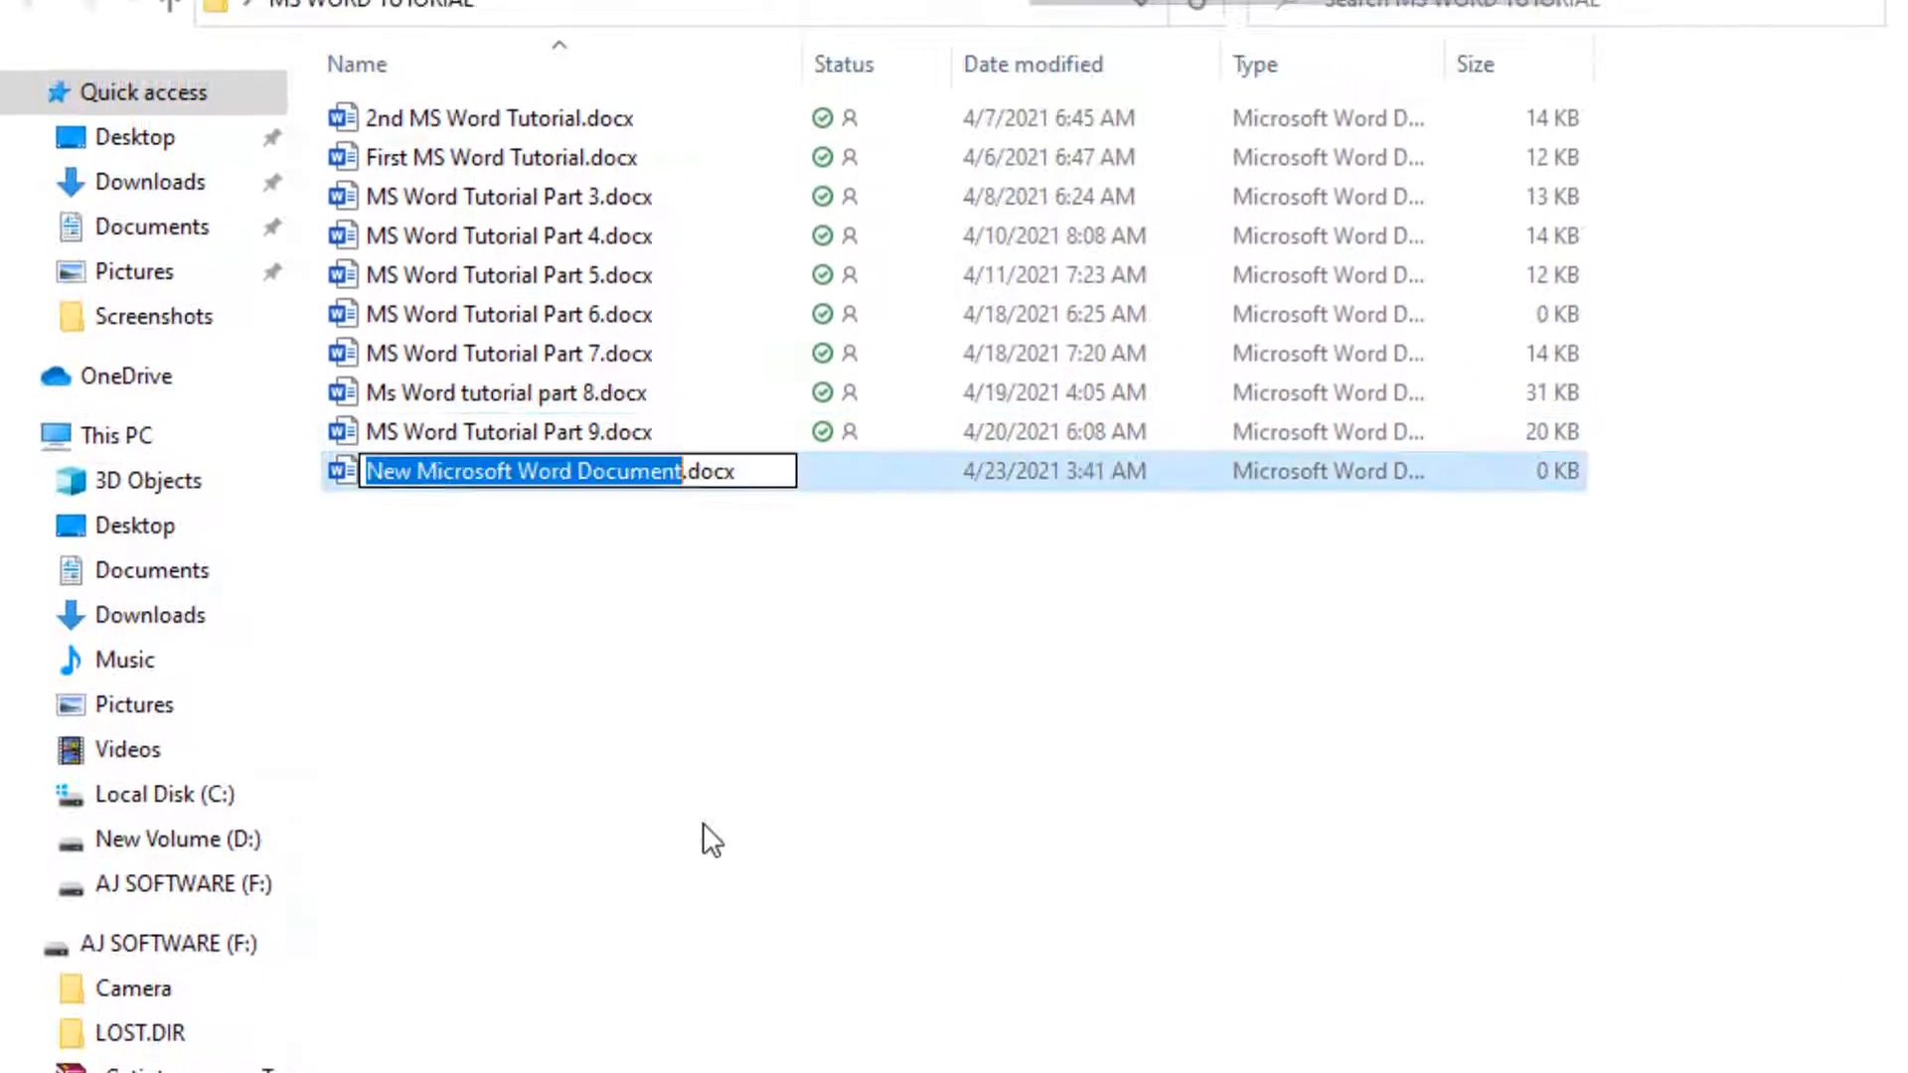
# Name the new document "MS Word Tutorial Part 10", keeping the .docx extension
pyautogui.press('BackSpace')
pyautogui.write('MS W')
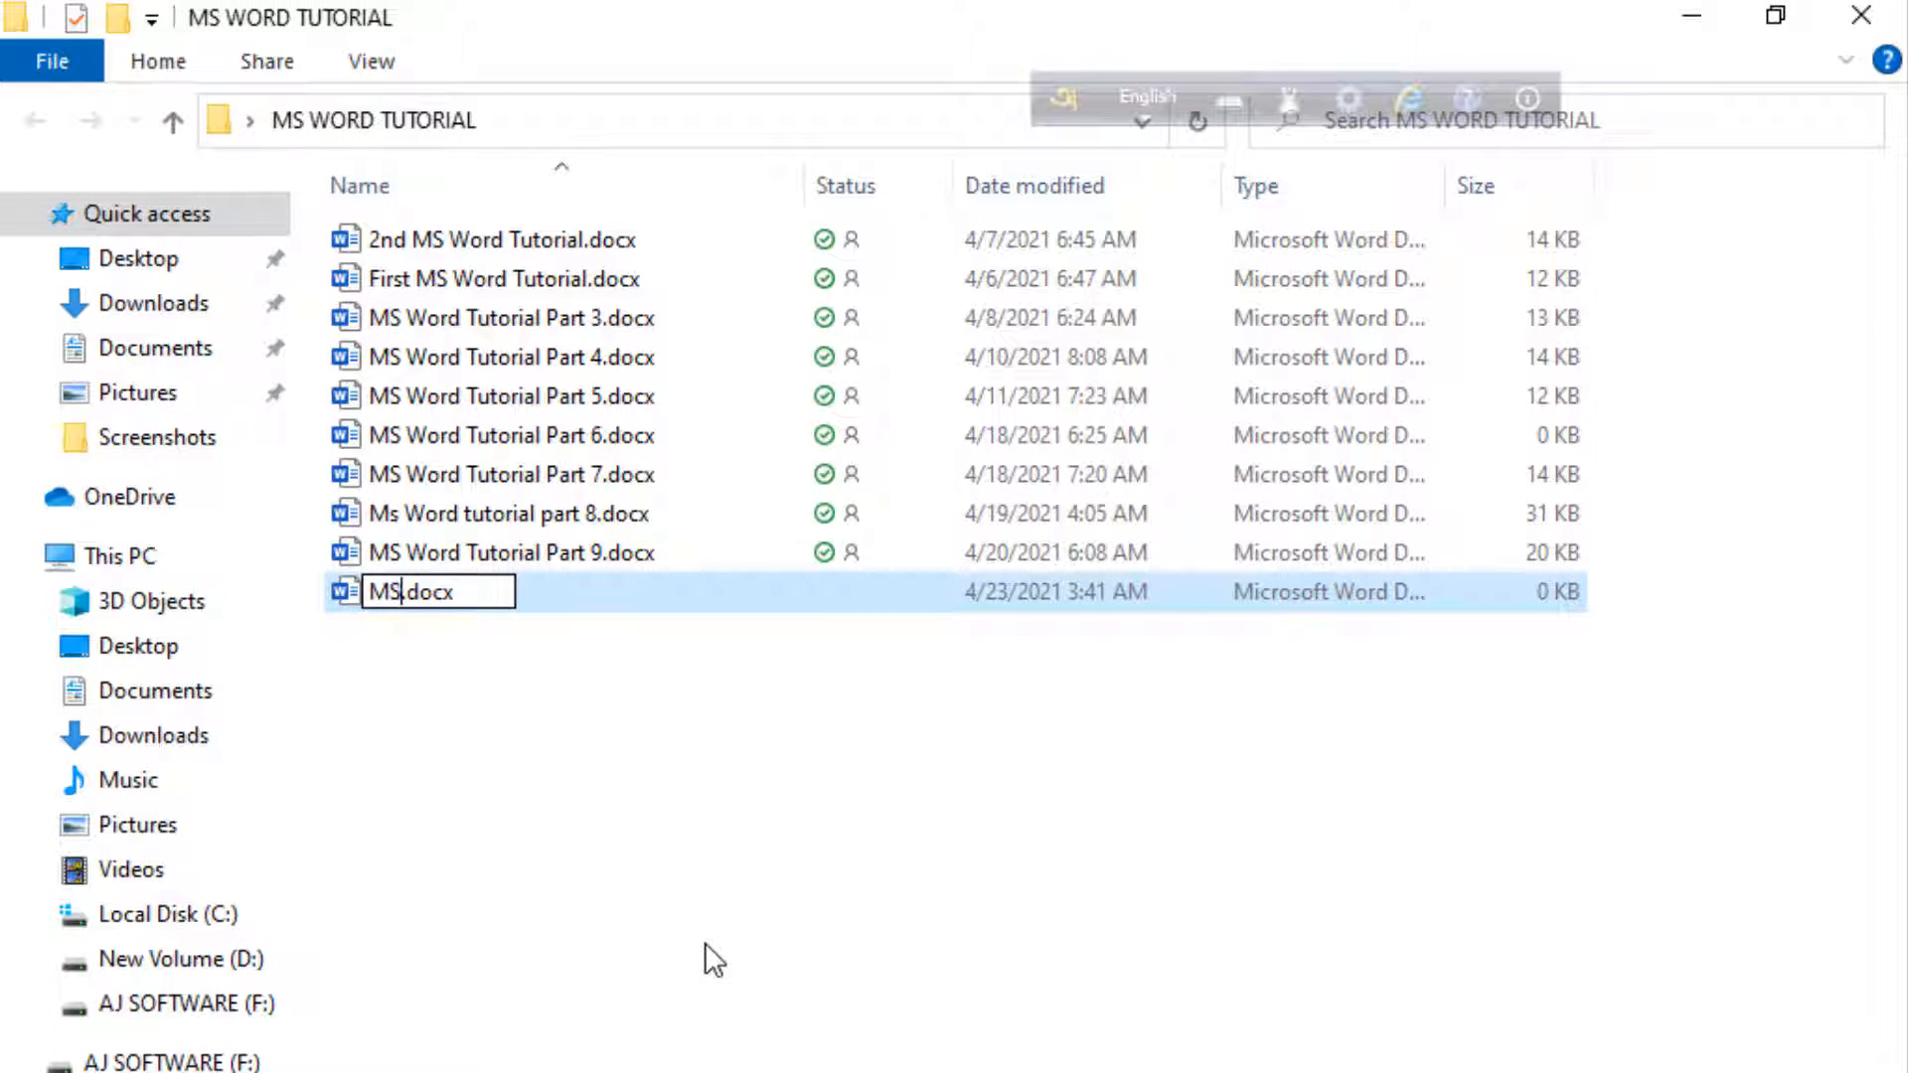
pyautogui.write('oe')
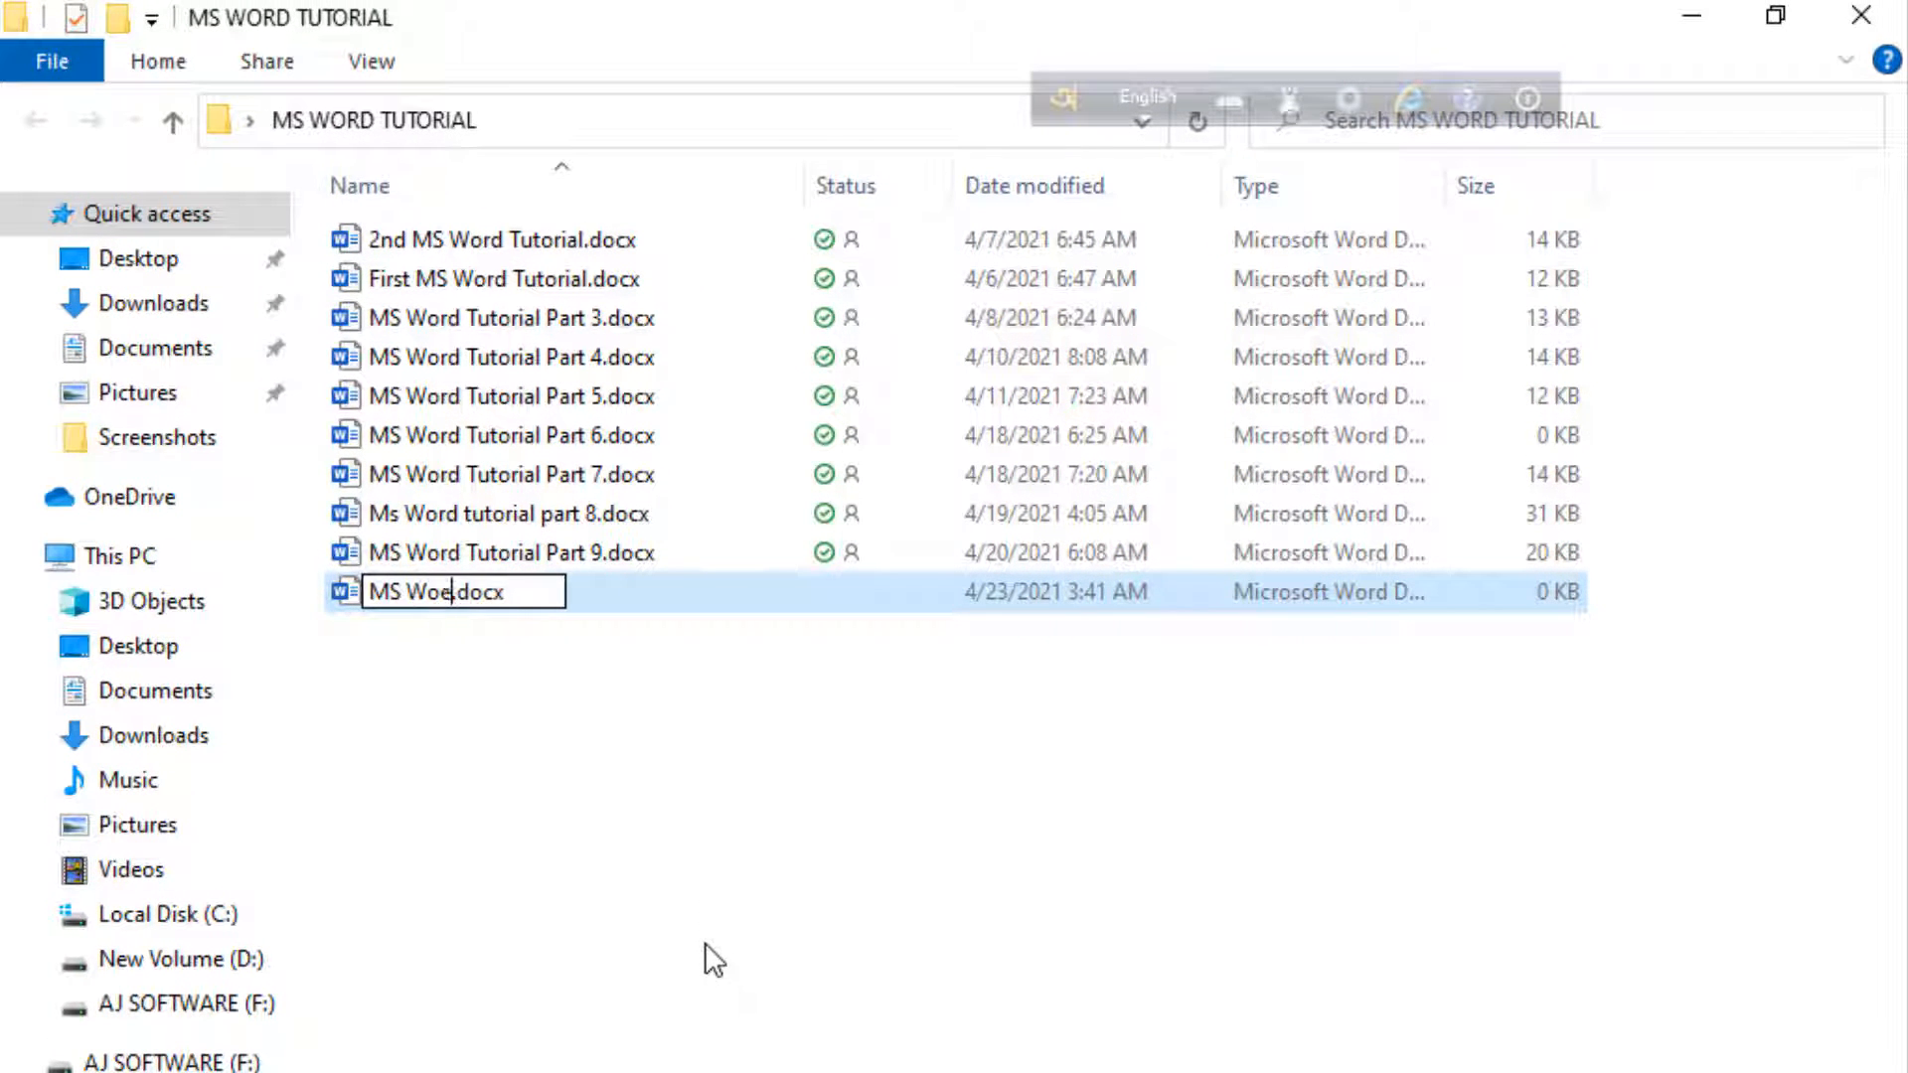
pyautogui.press('BackSpace')
pyautogui.write('rd Tu')
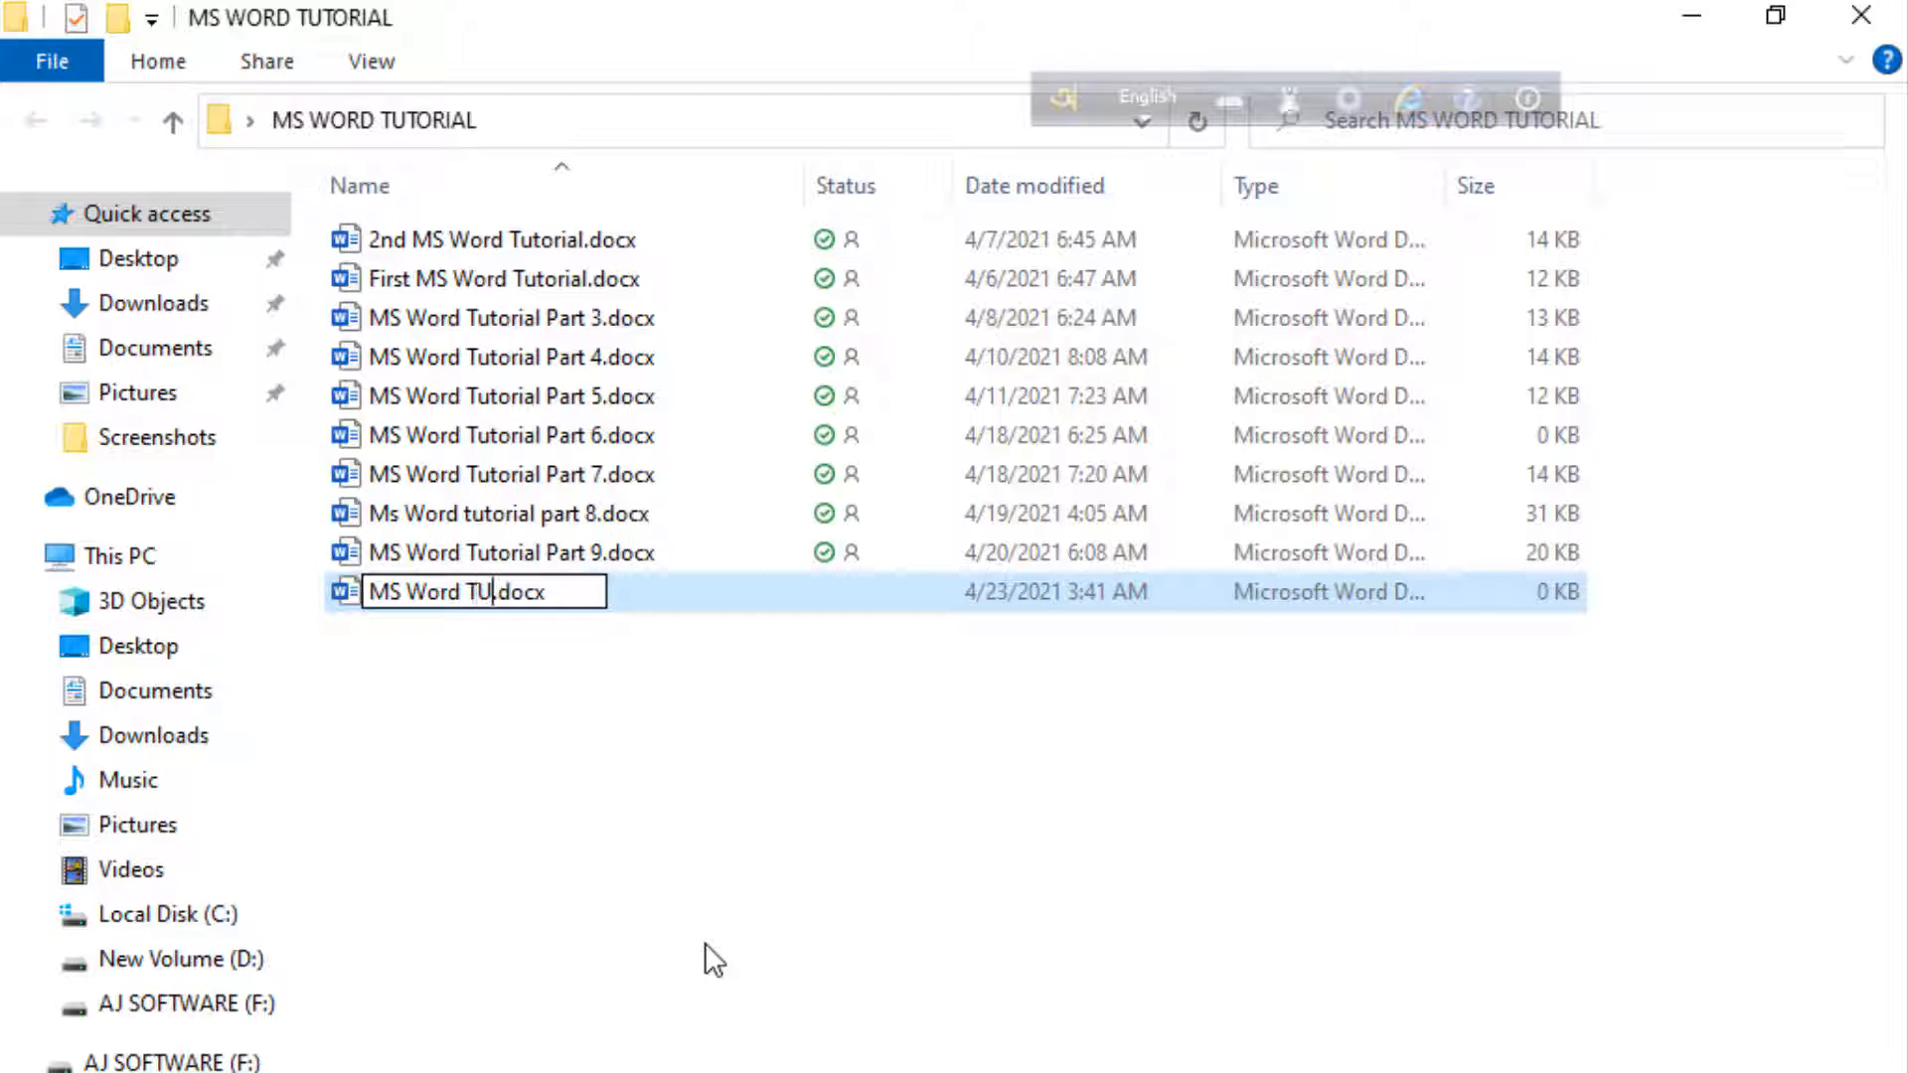
pyautogui.press('BackSpace')
pyautogui.write('utorial Part ')
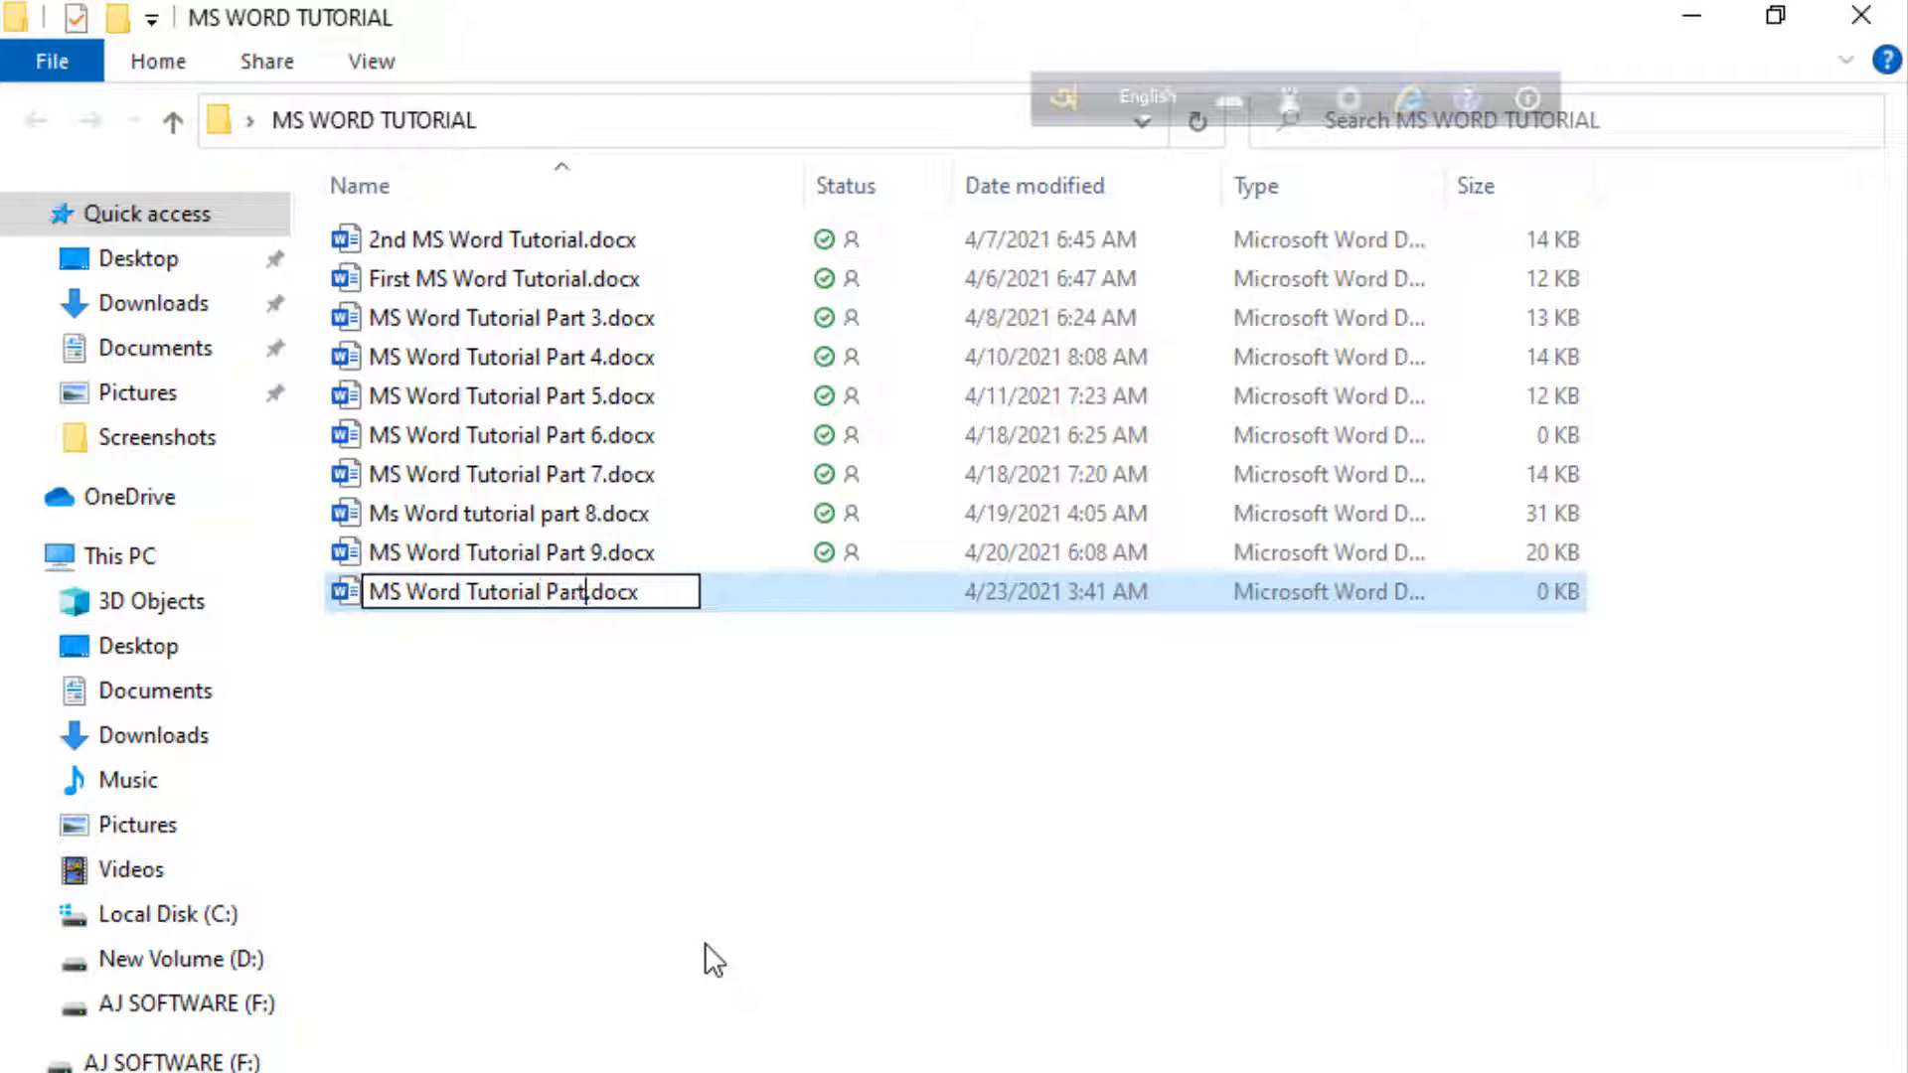
pyautogui.write('10')
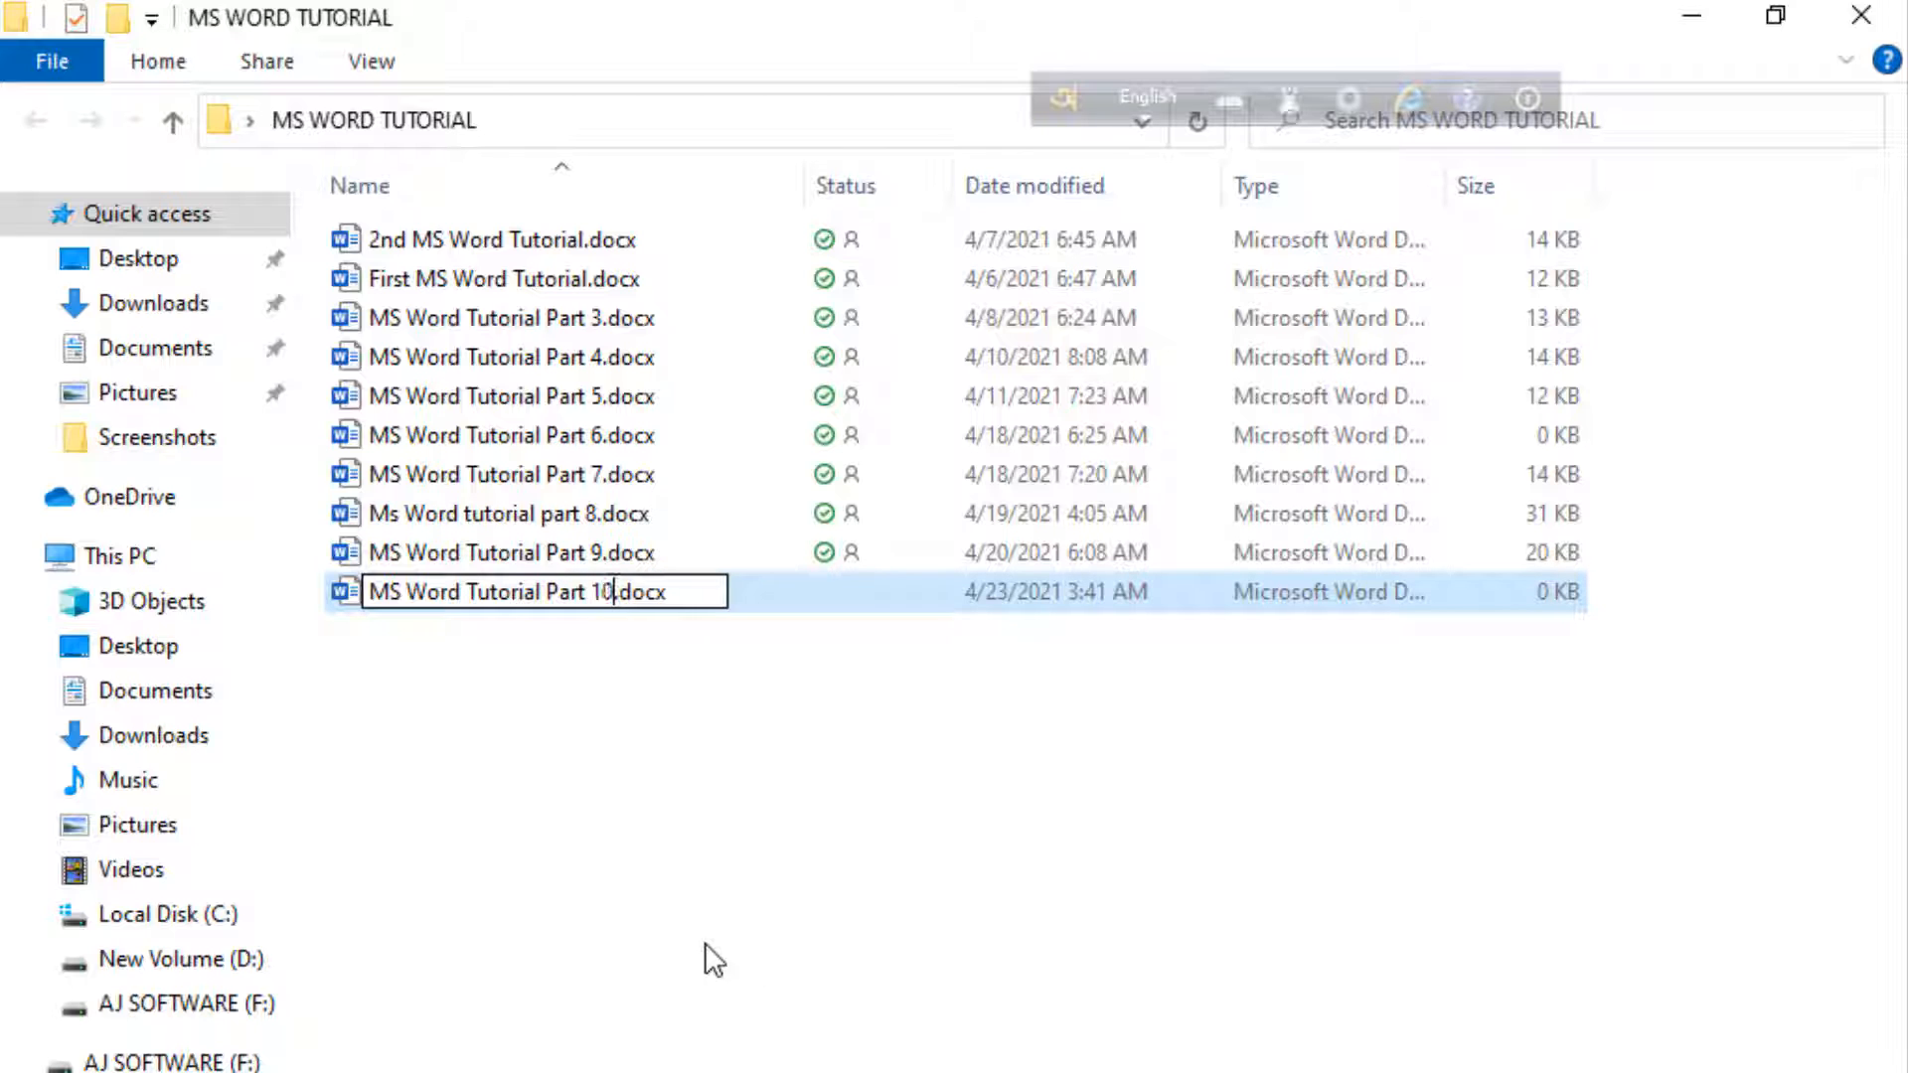
pyautogui.press('Return')
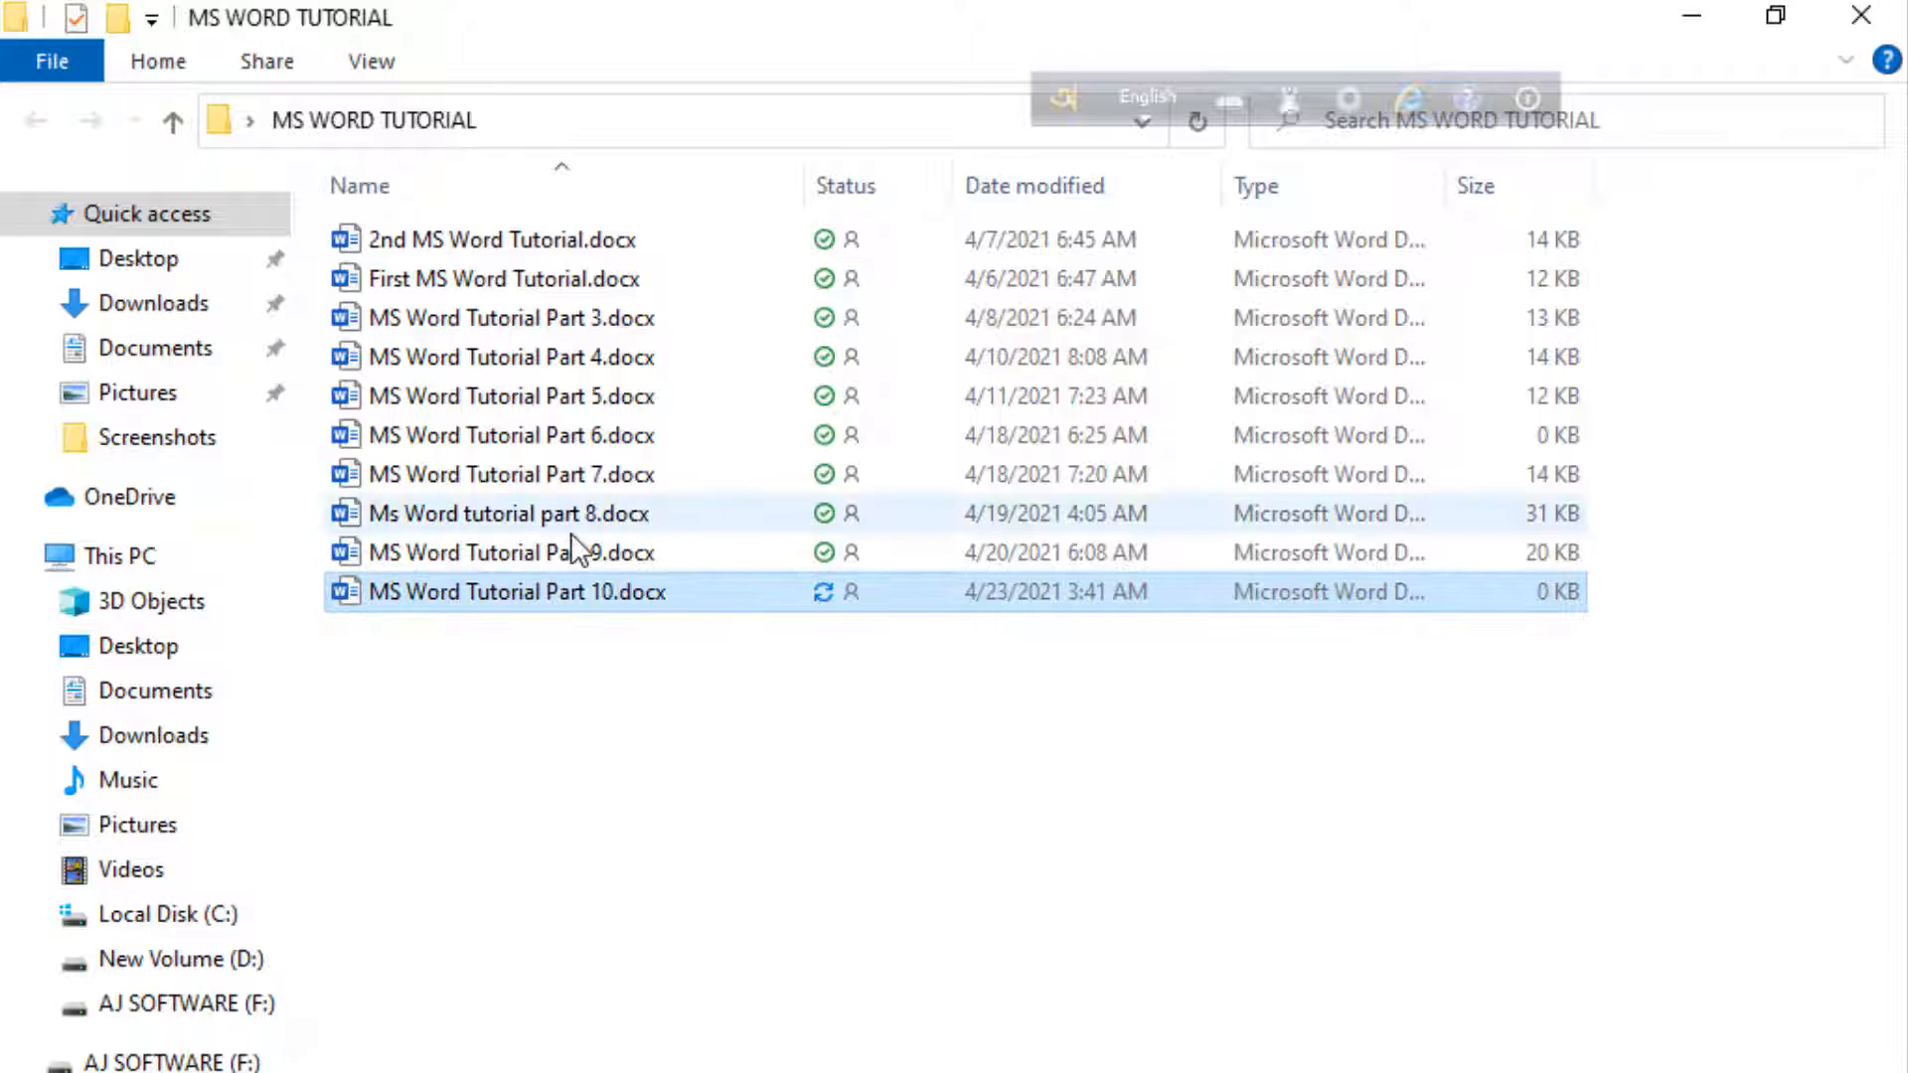
# Open the MS Word Tutorial Part 10.docx file in Word
pyautogui.doubleClick(646, 596)
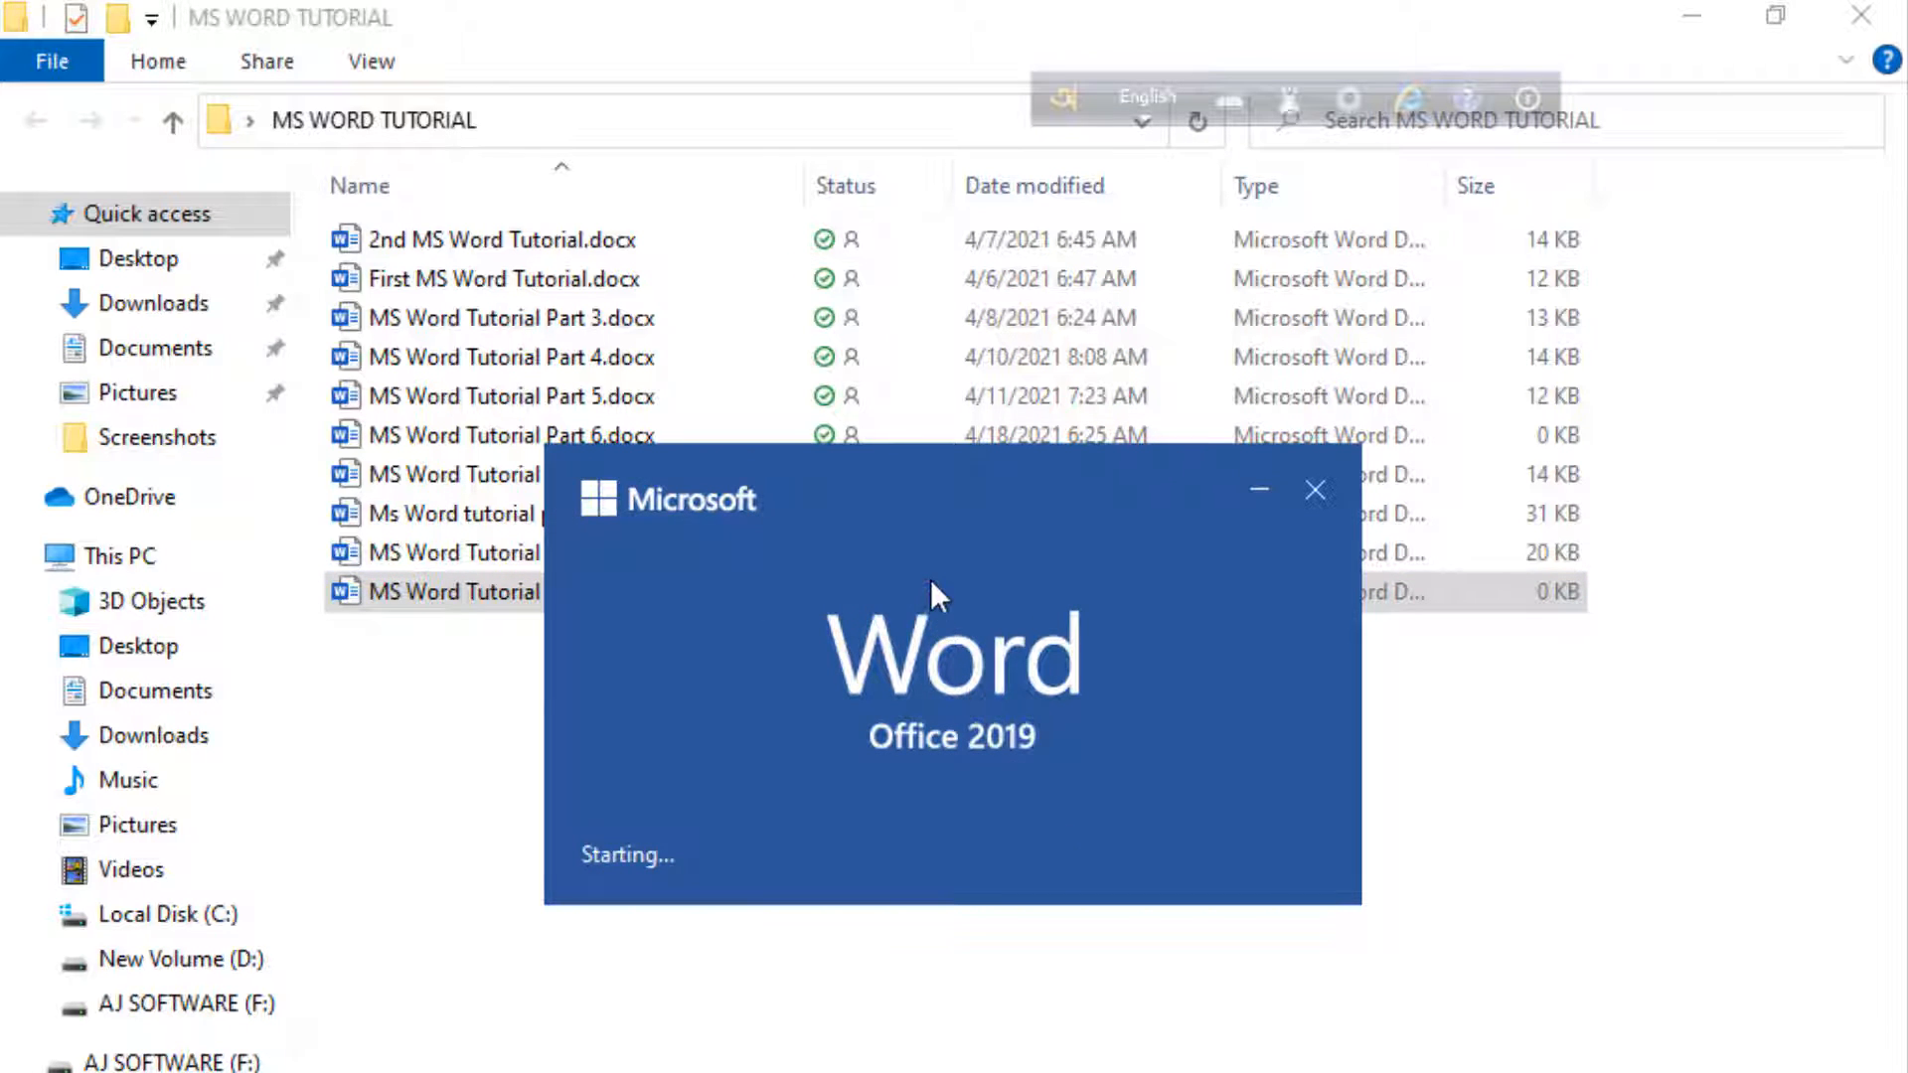
pyautogui.moveTo(930, 578); pyautogui.dragTo(869, 356)
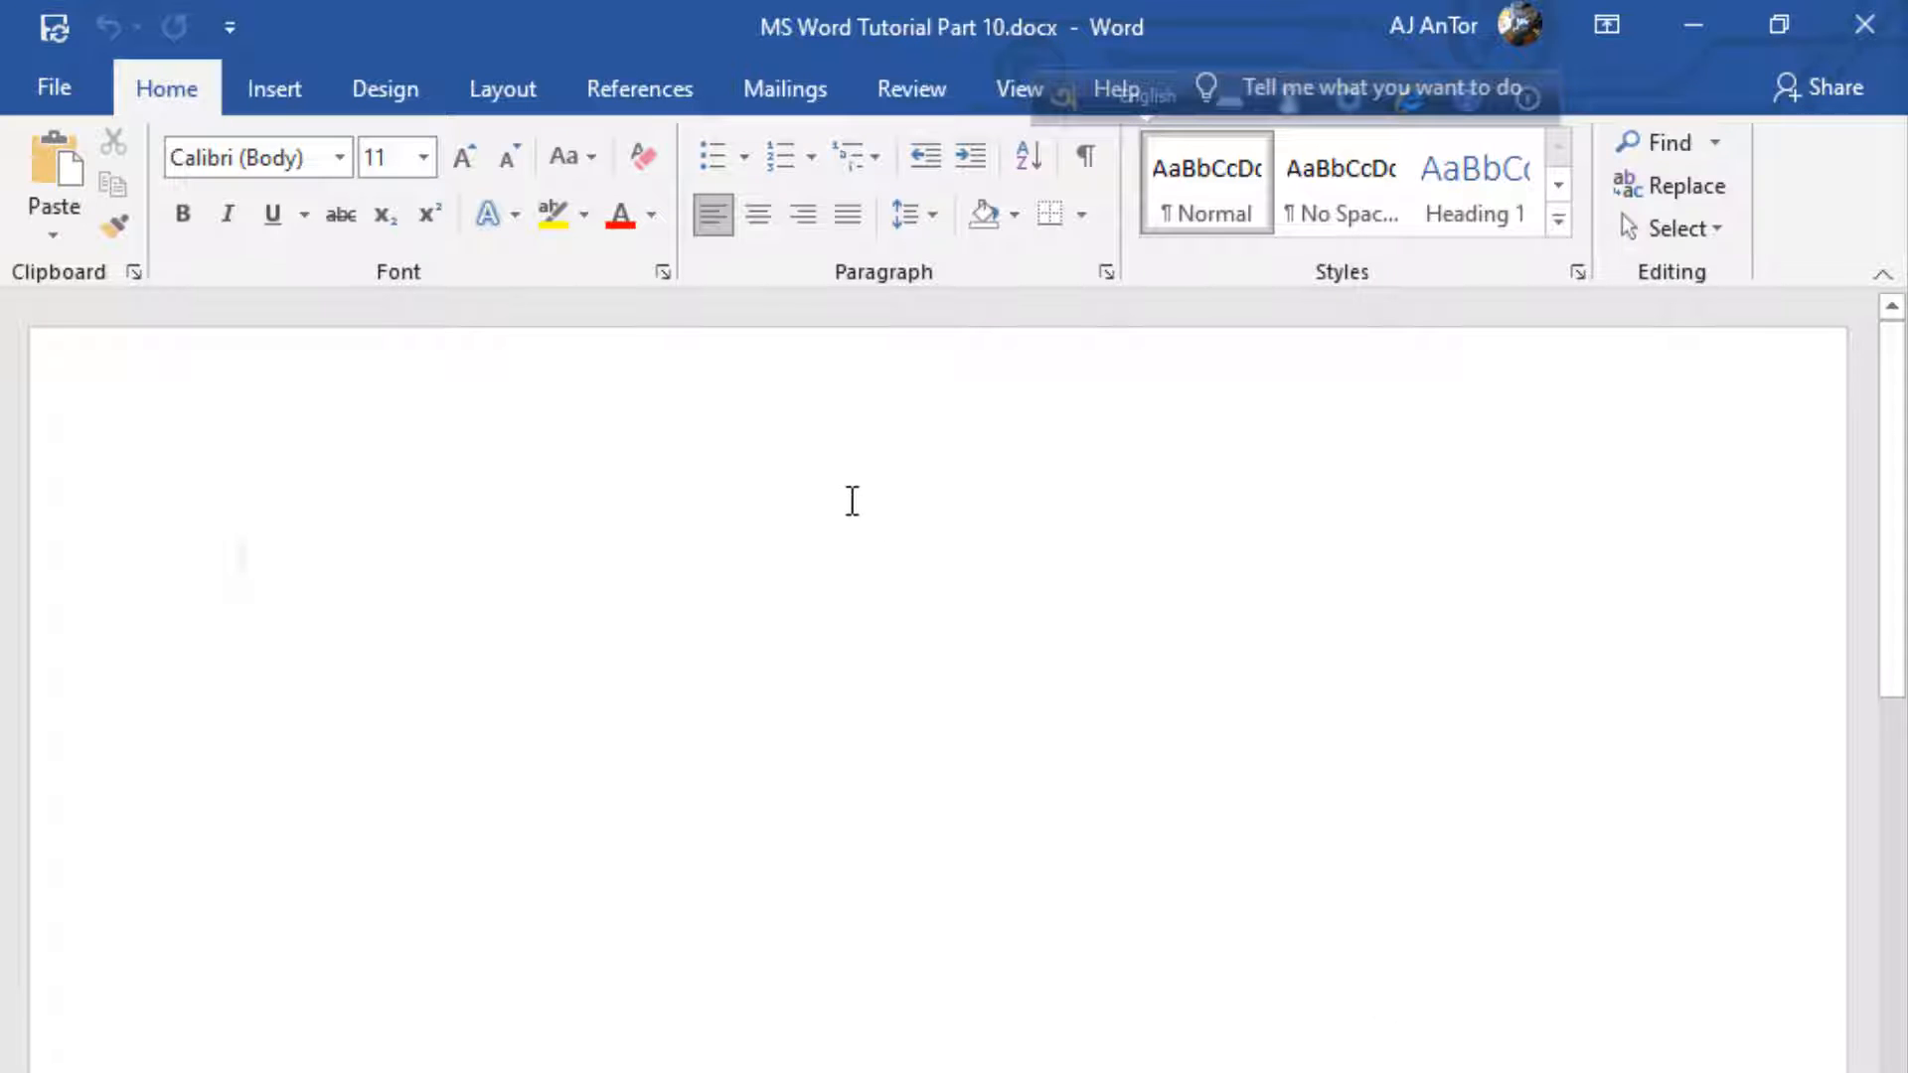
pyautogui.scroll(-3, 758, 520)
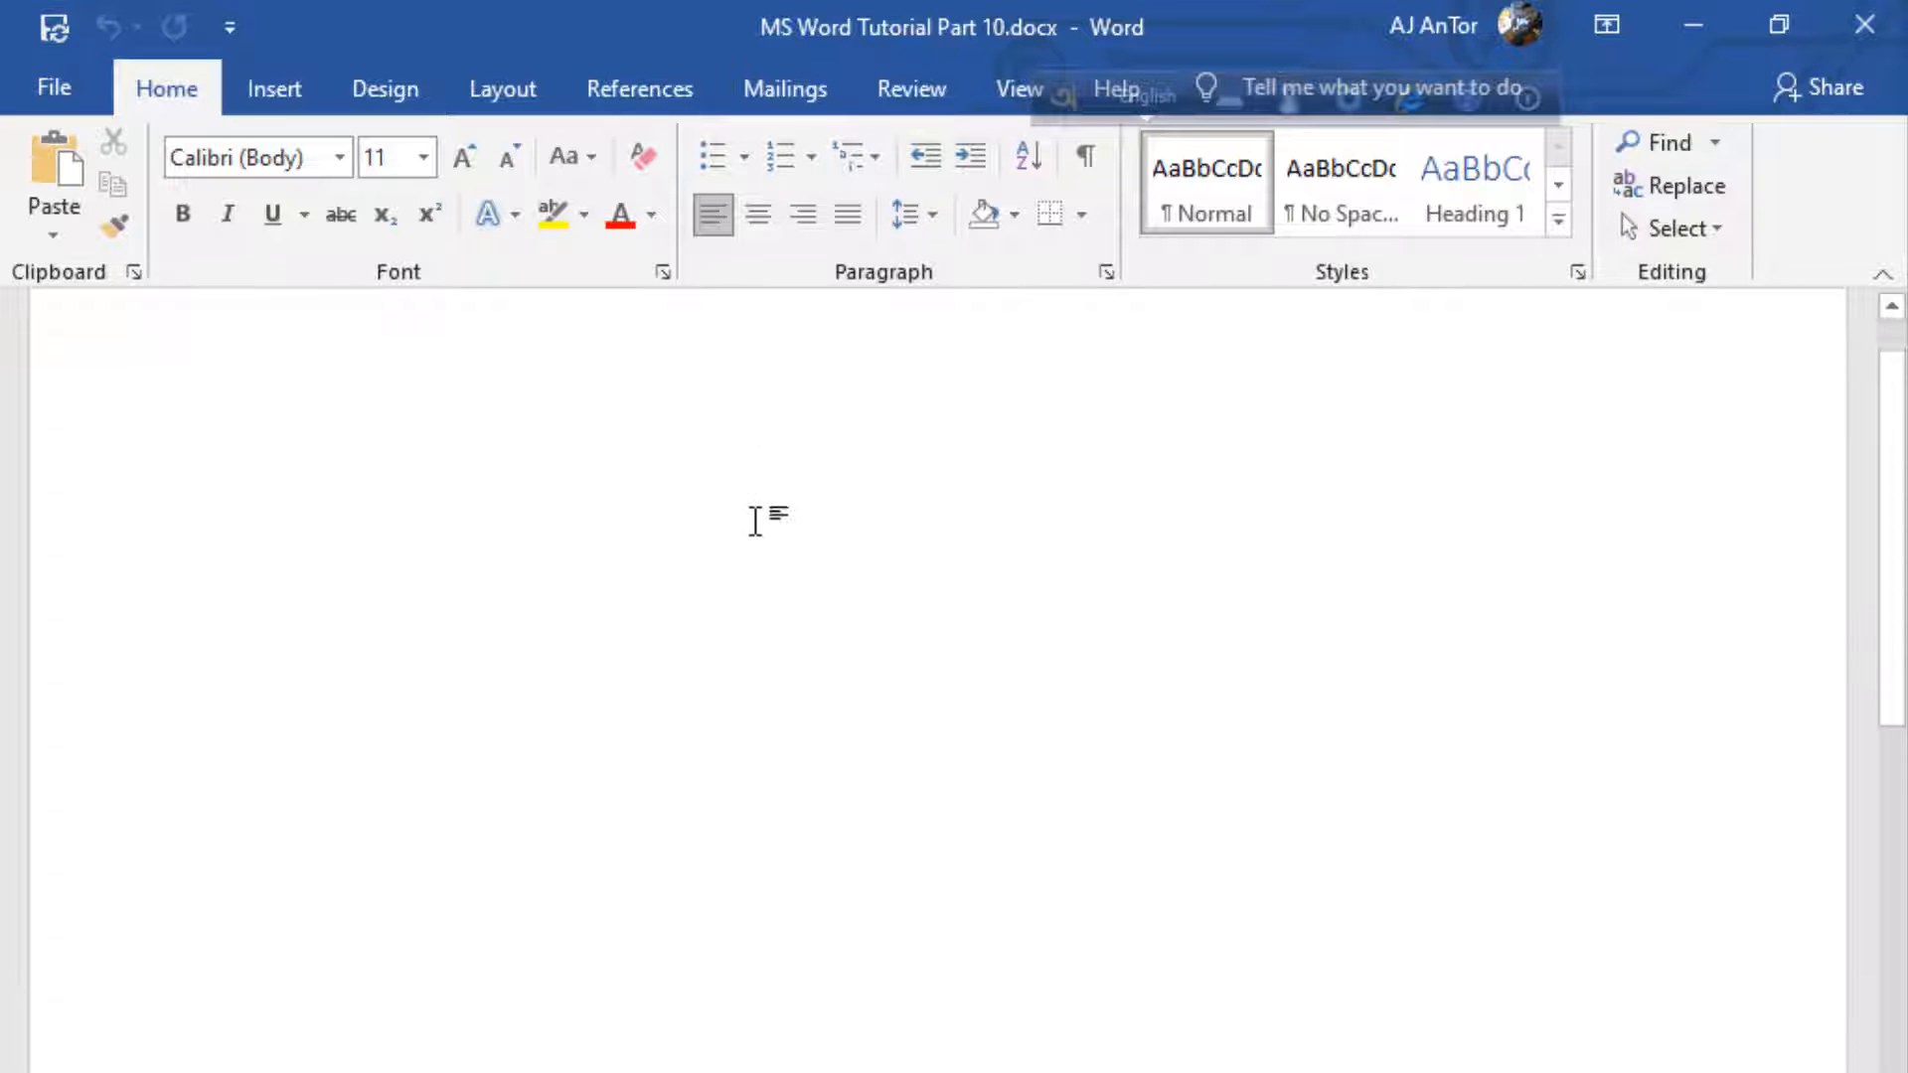
pyautogui.scroll(3, 758, 519)
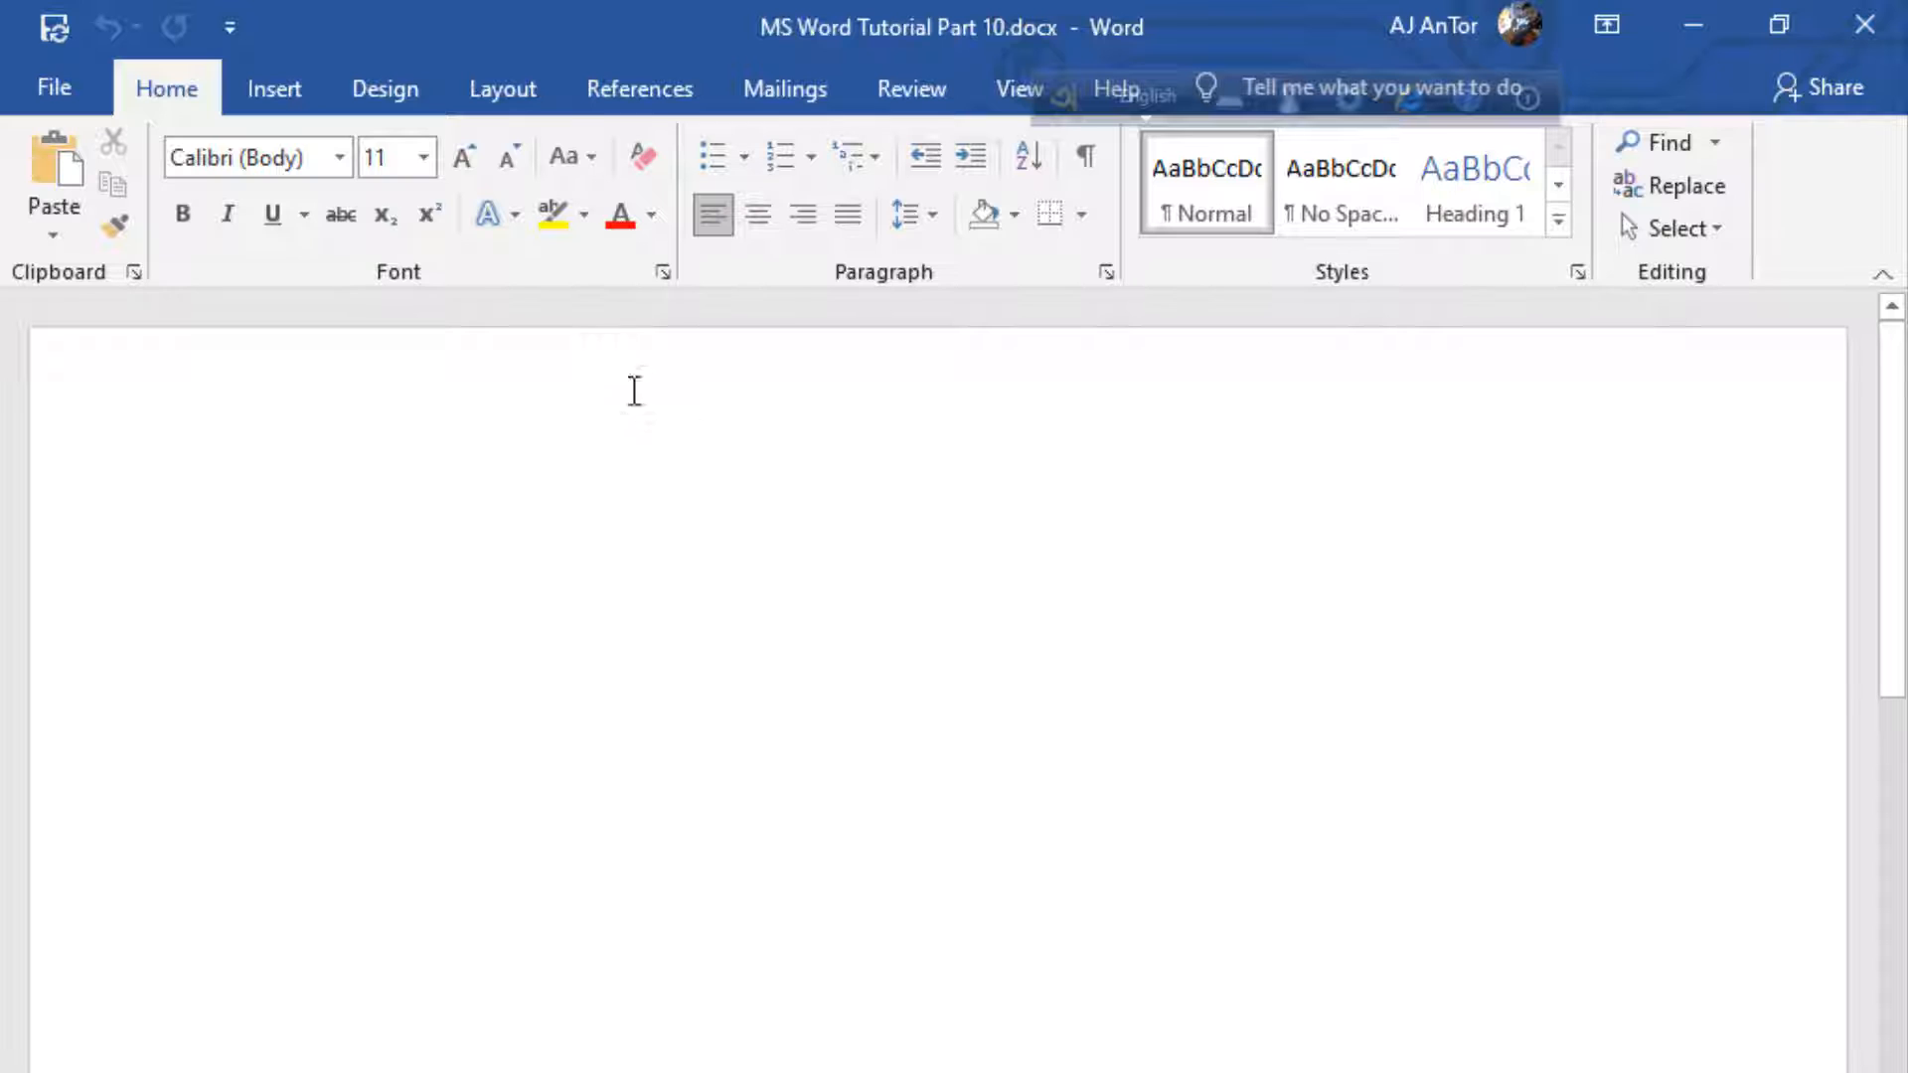
# Draw a large rectangle with a single rounded corner near the top of the page and shift it slightly up and left
pyautogui.click(248, 86)
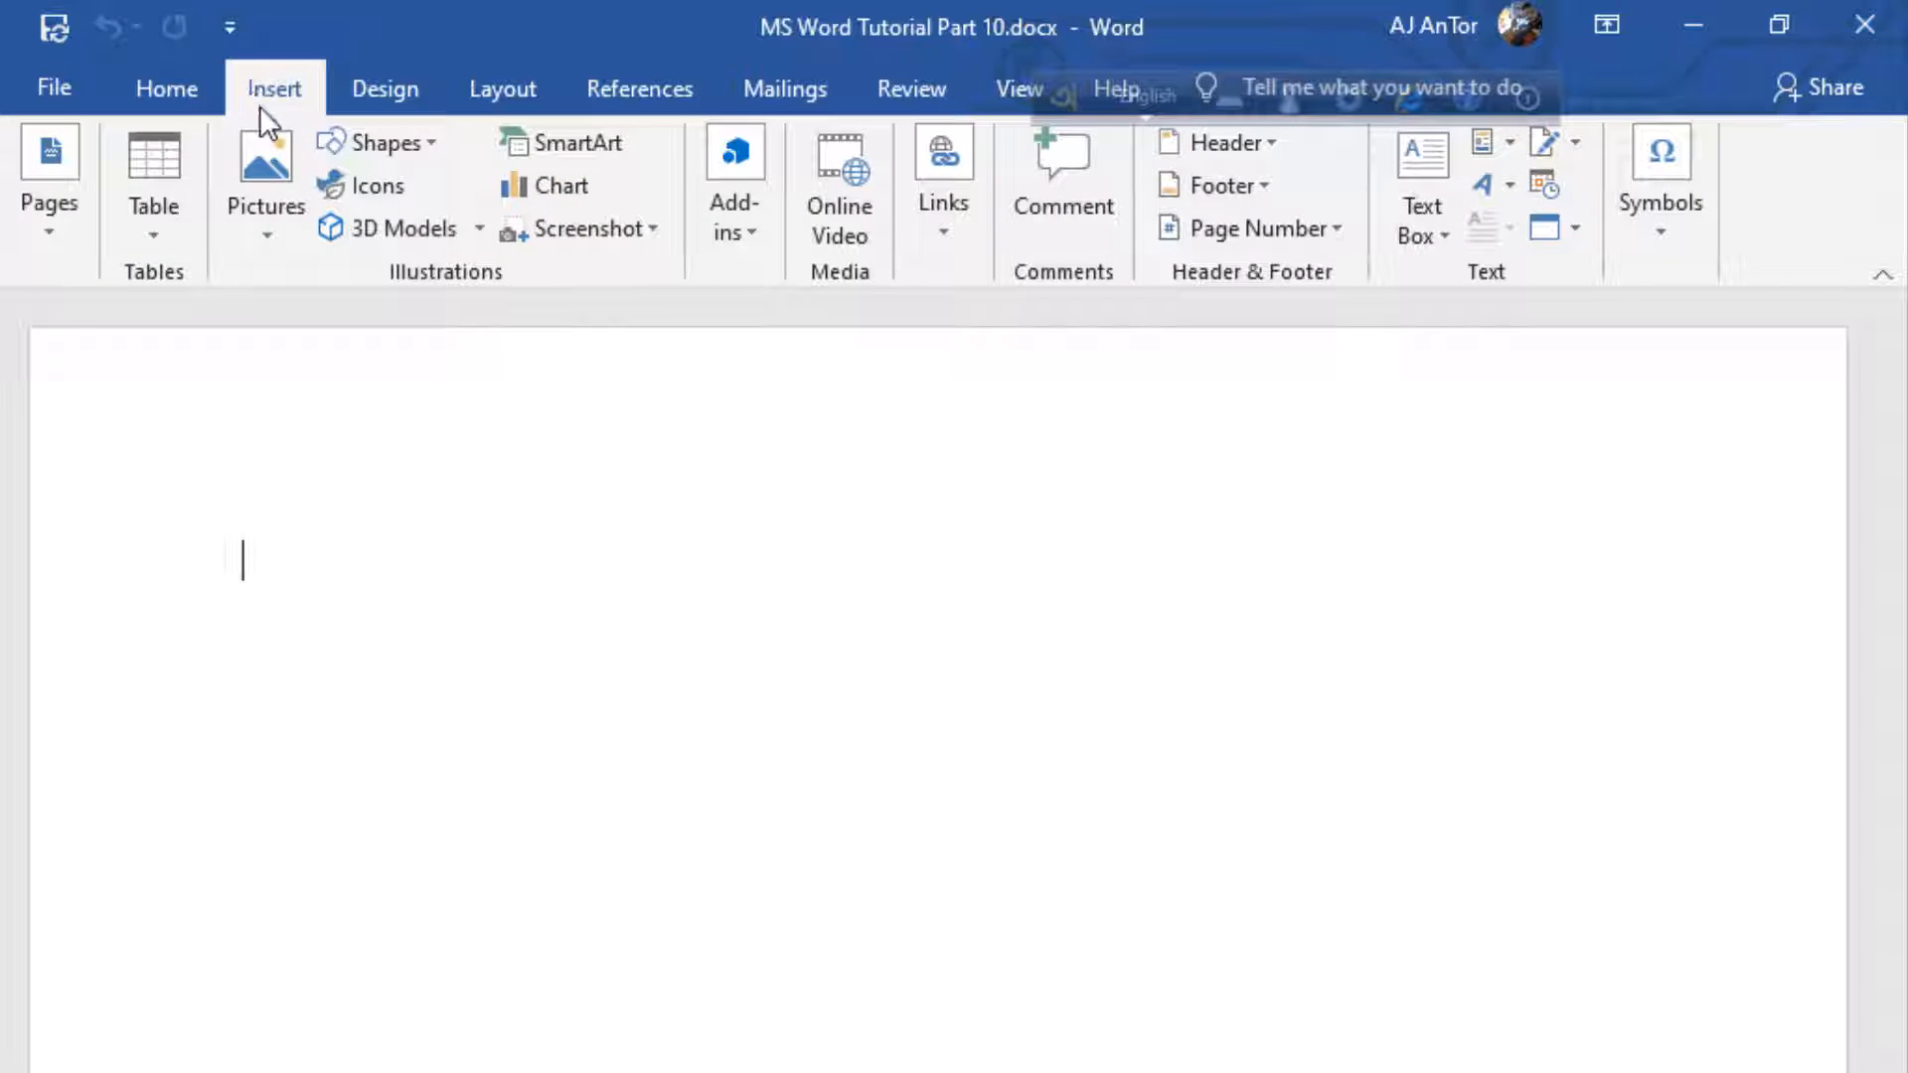
pyautogui.click(415, 151)
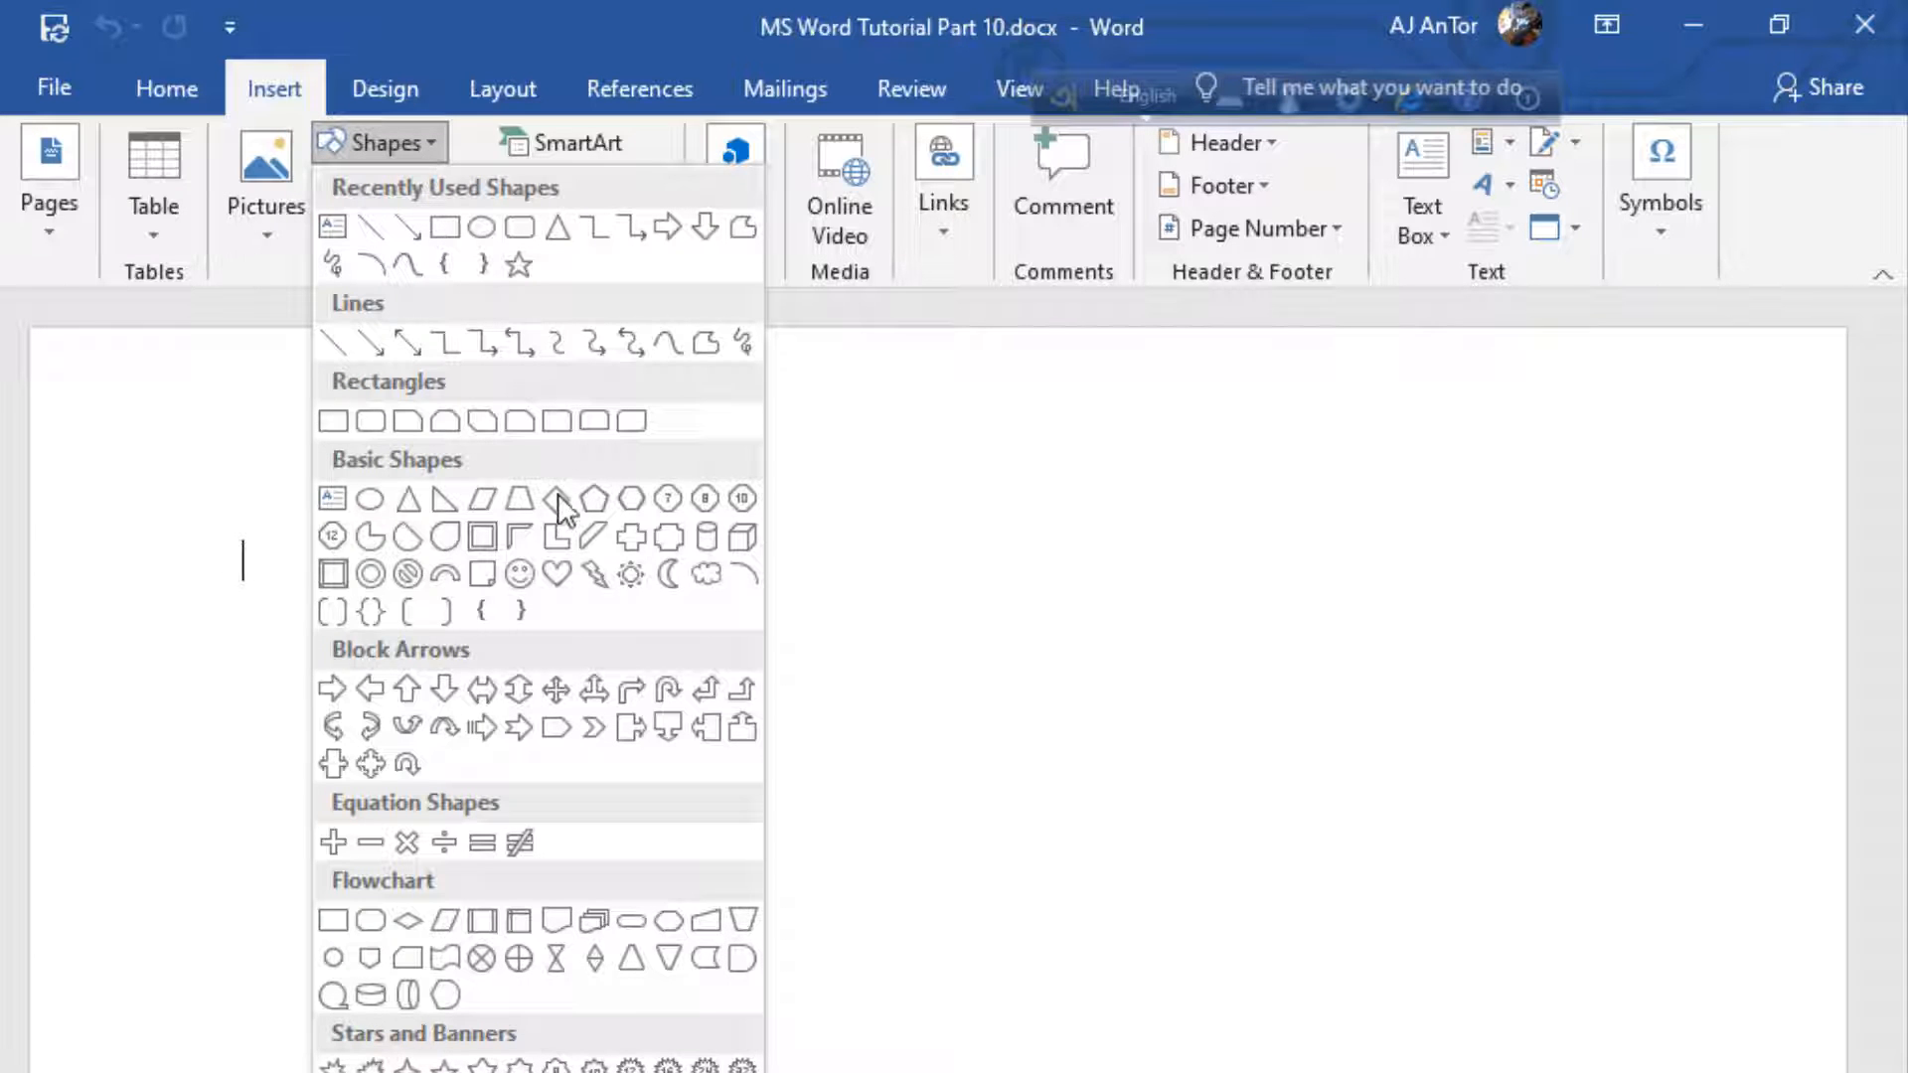
pyautogui.click(542, 433)
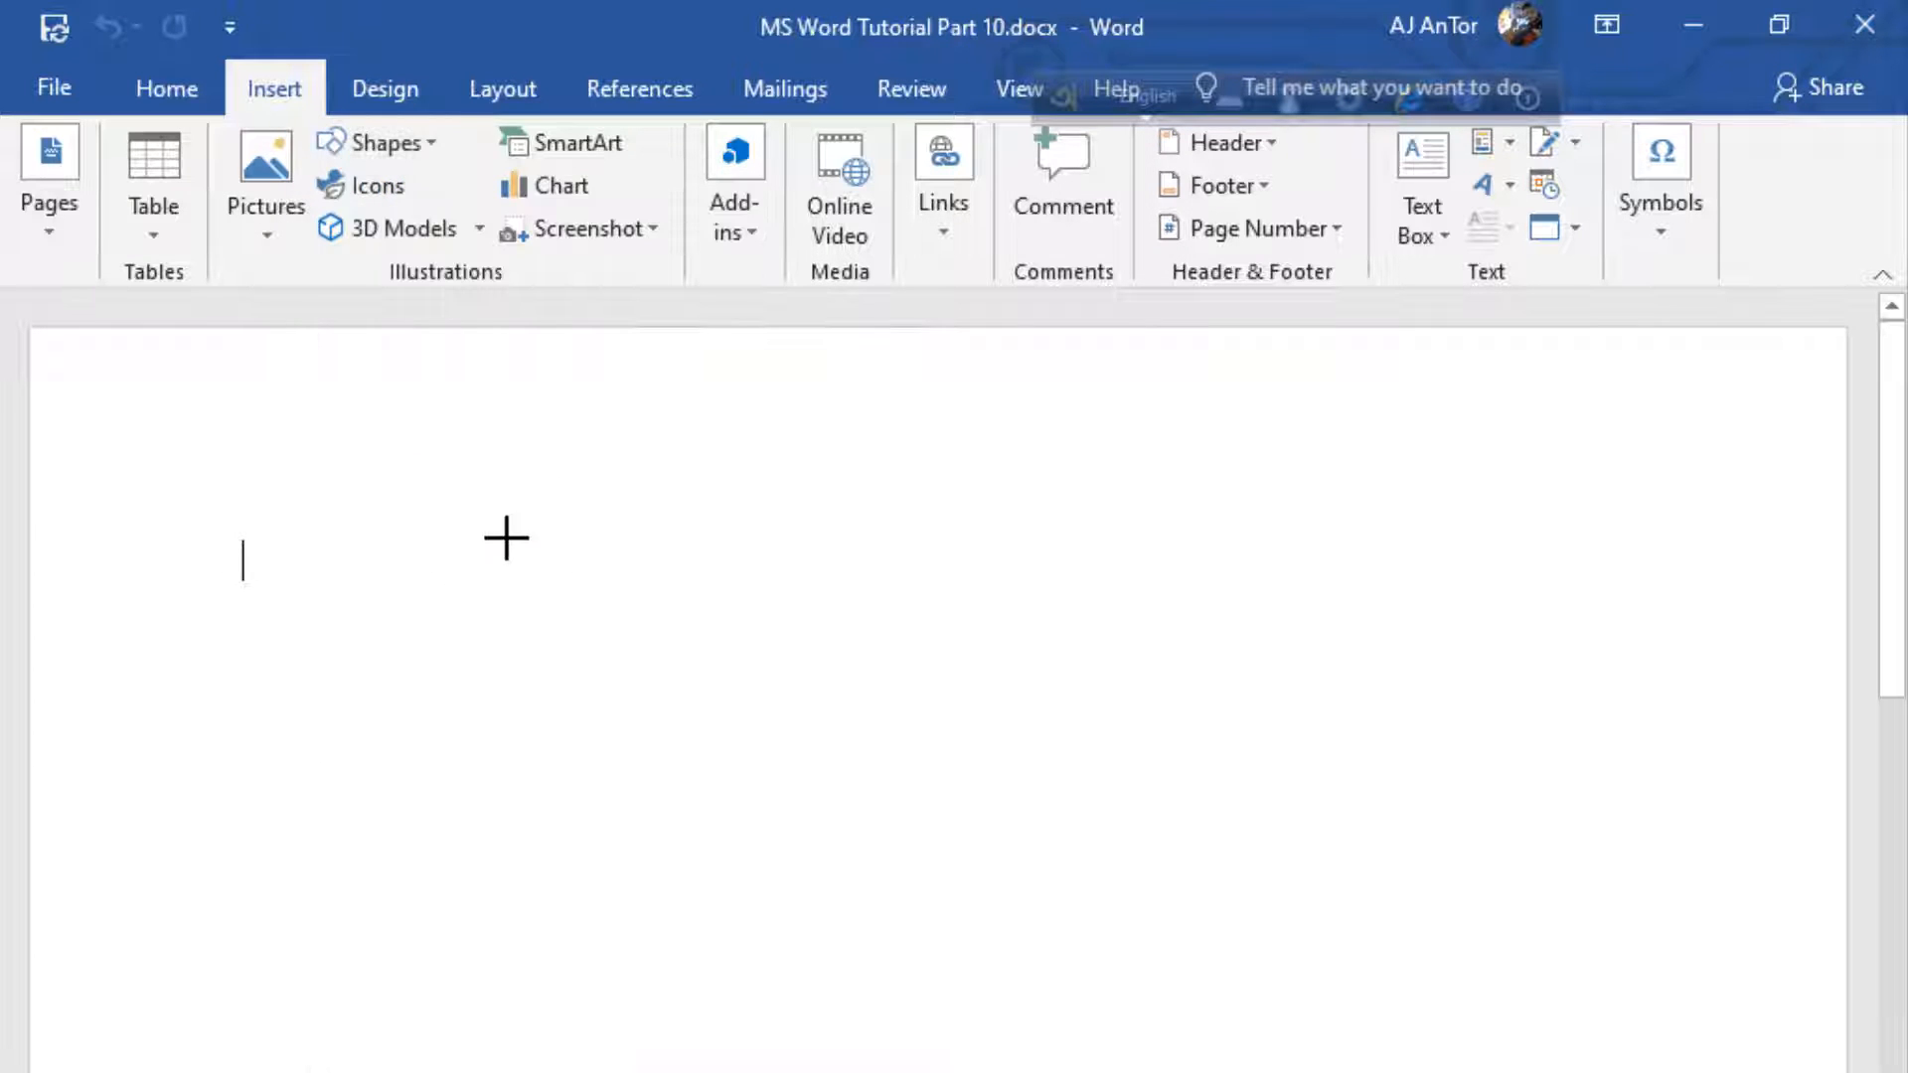
pyautogui.moveTo(379, 429); pyautogui.dragTo(1201, 805)
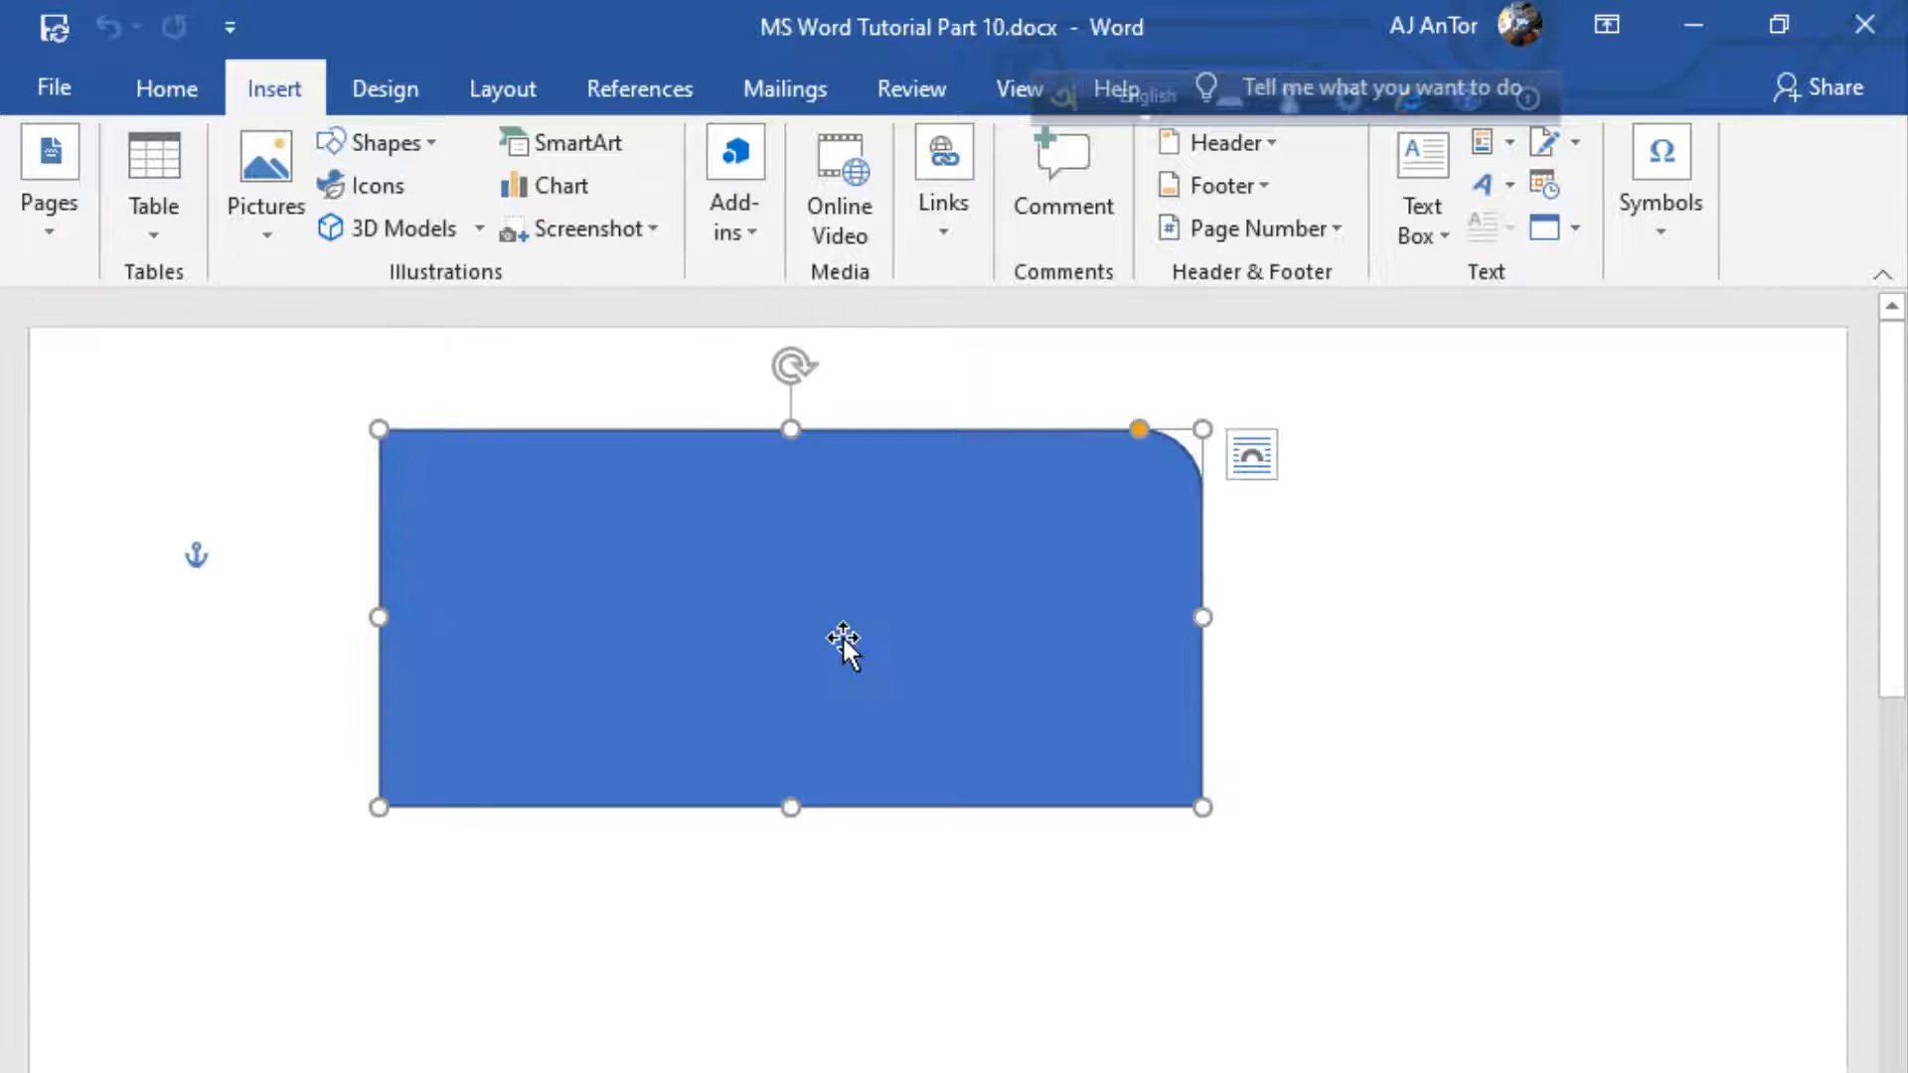
pyautogui.moveTo(843, 635); pyautogui.dragTo(760, 610)
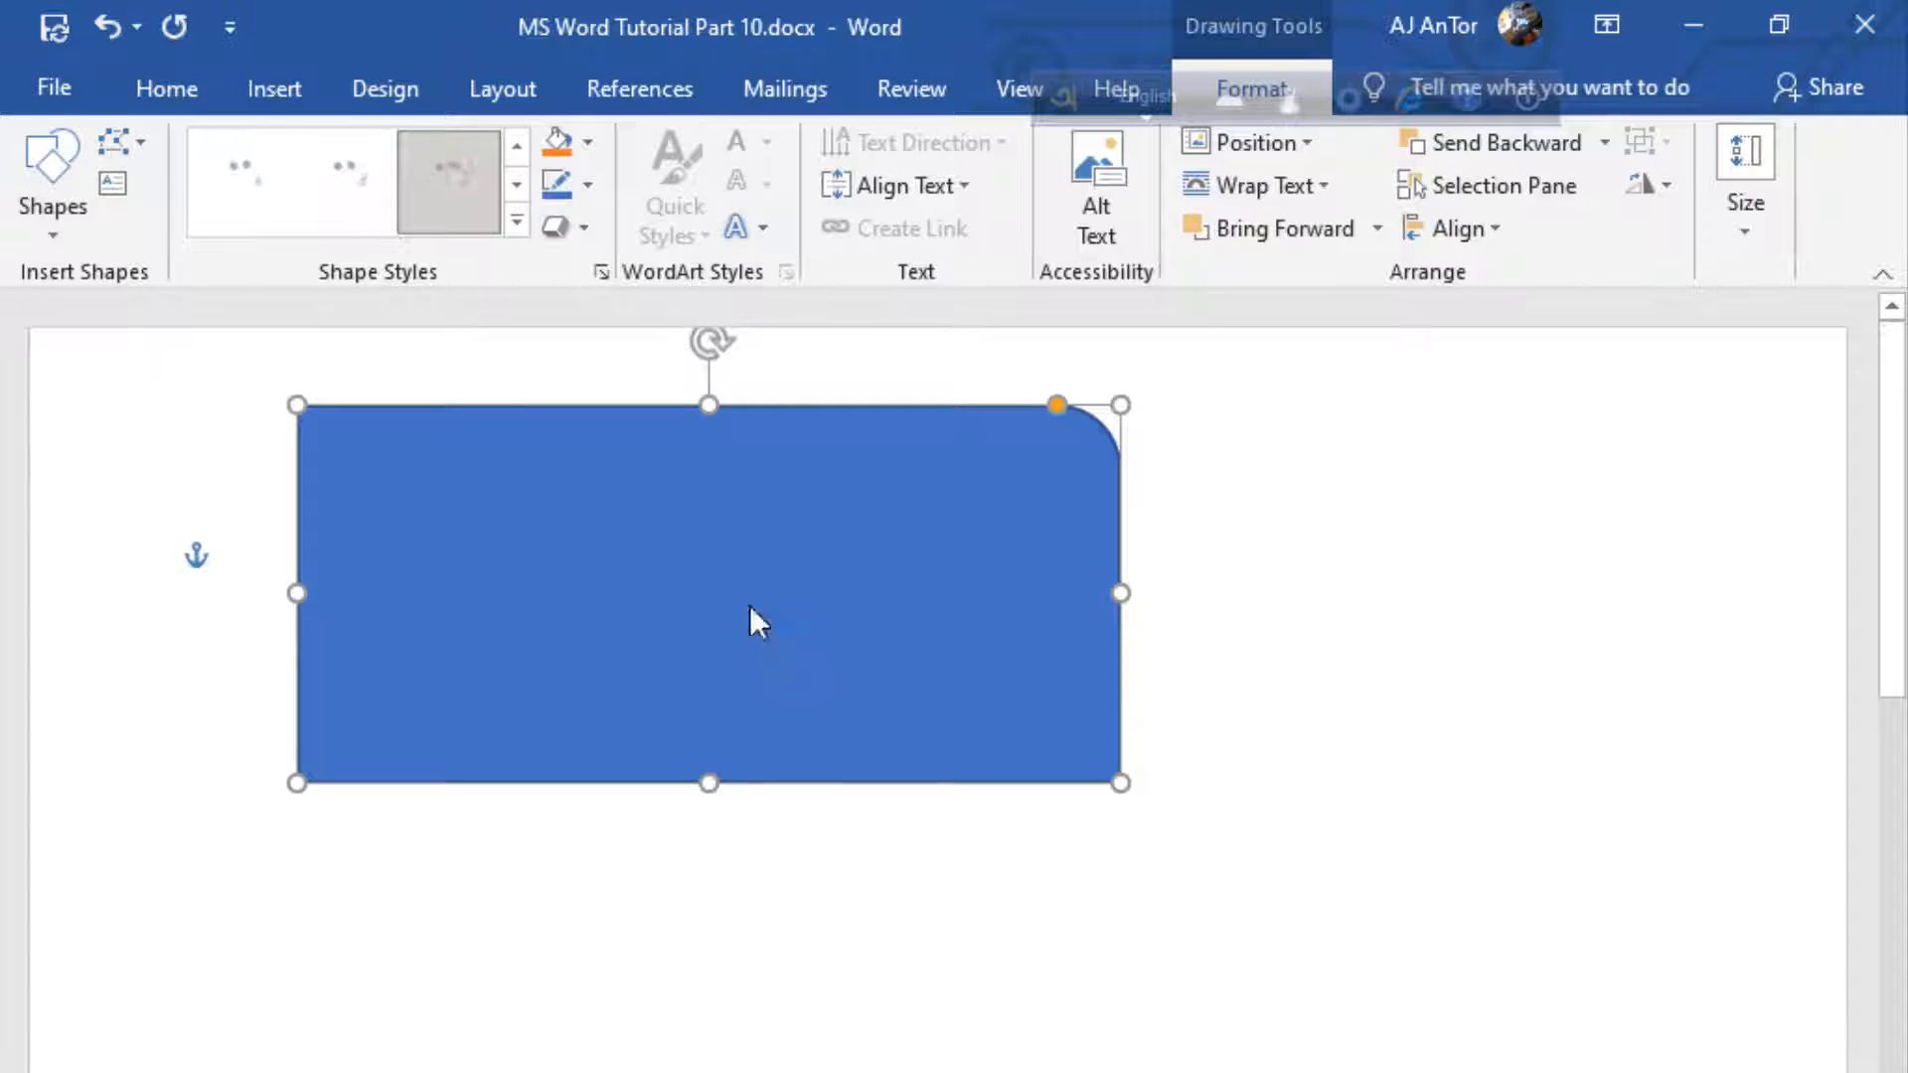
pyautogui.press('Delete')
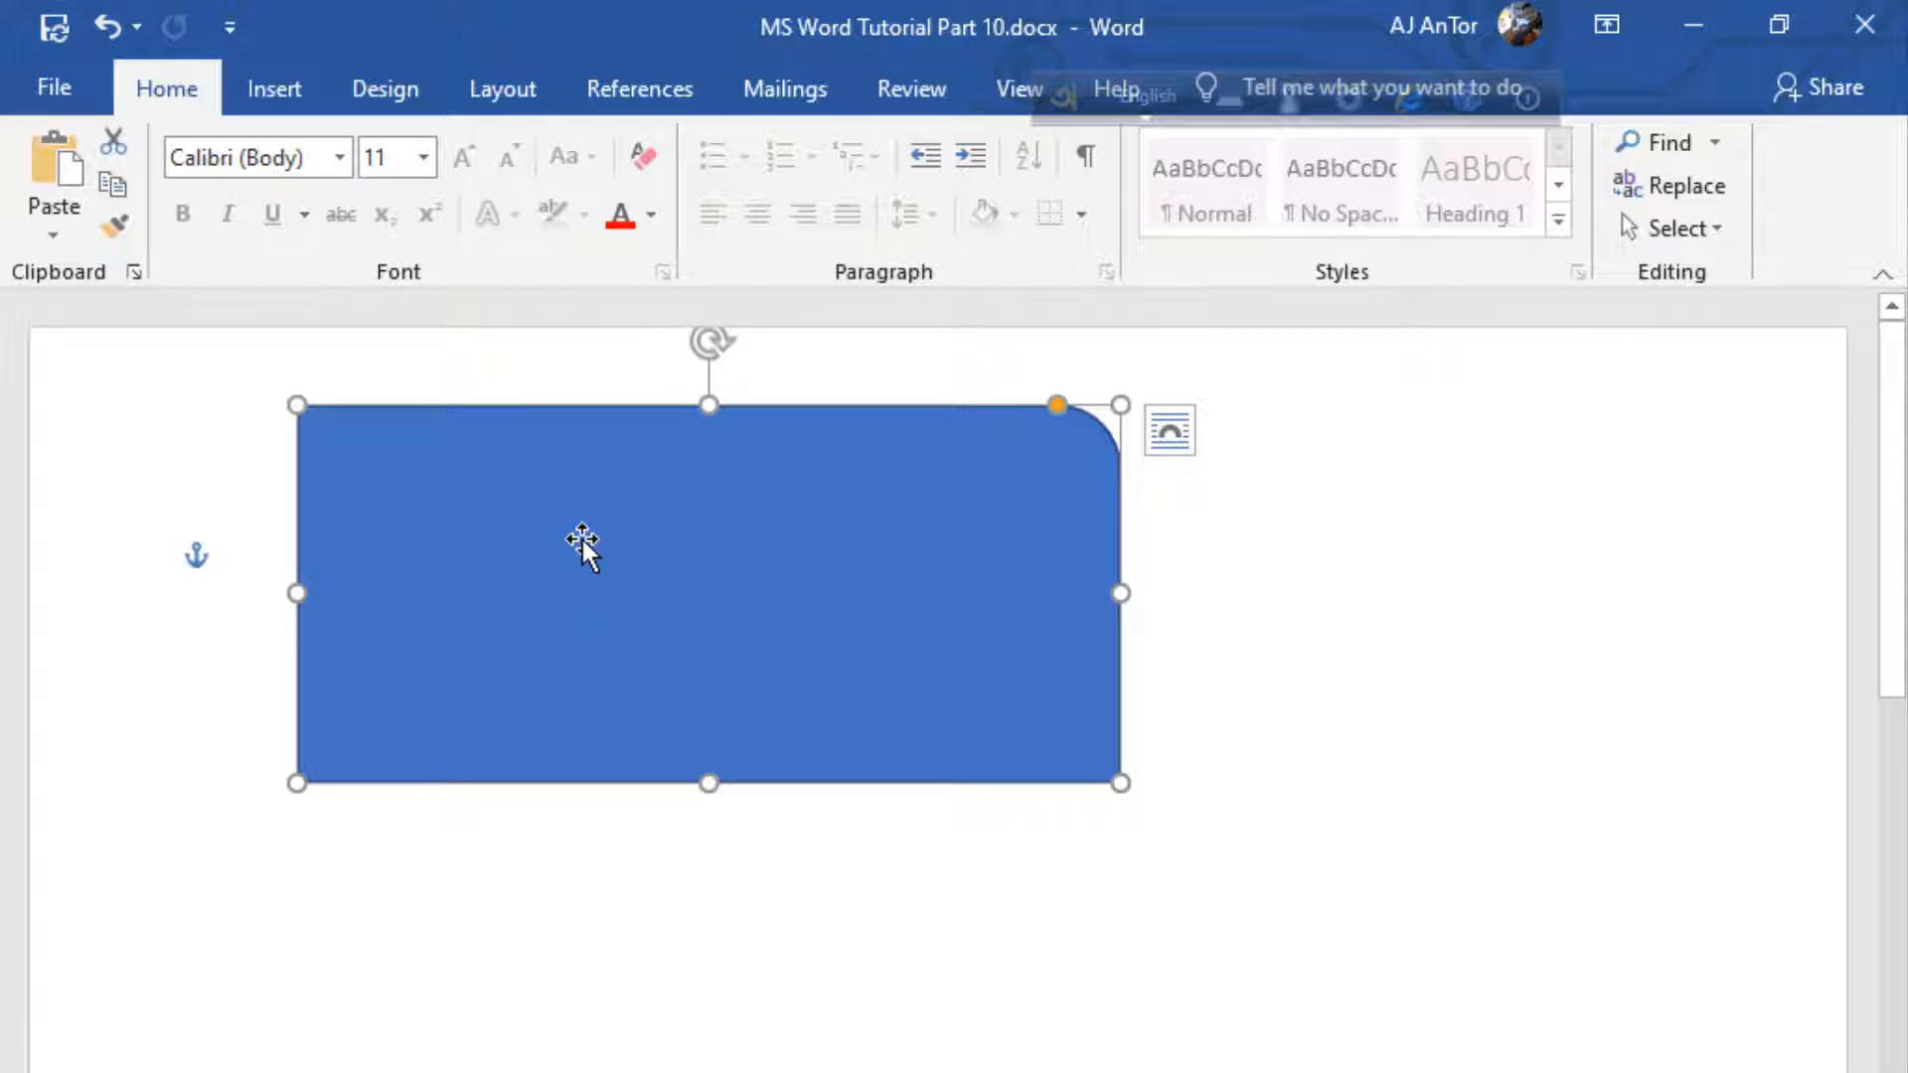
# Add the text "Master in iCT" inside the rectangle shape
pyautogui.rightClick(582, 542)
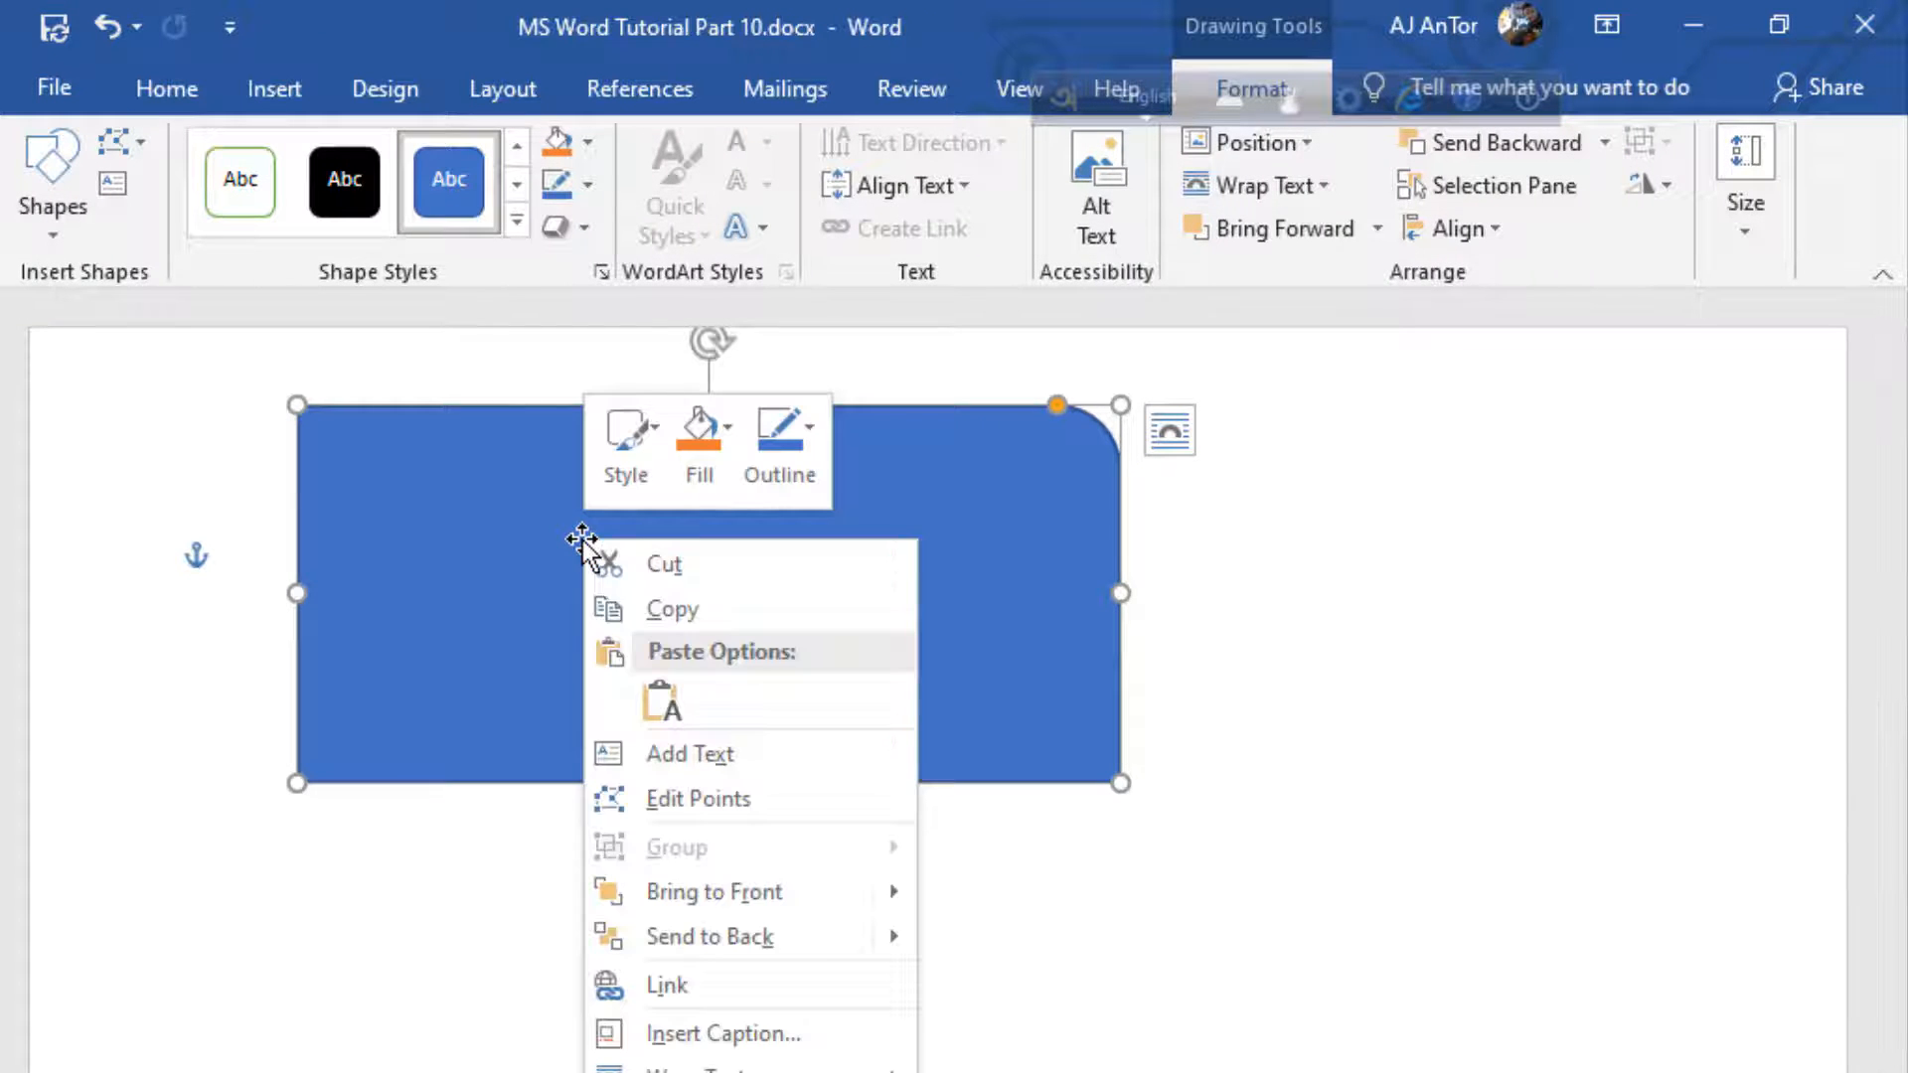
pyautogui.click(718, 754)
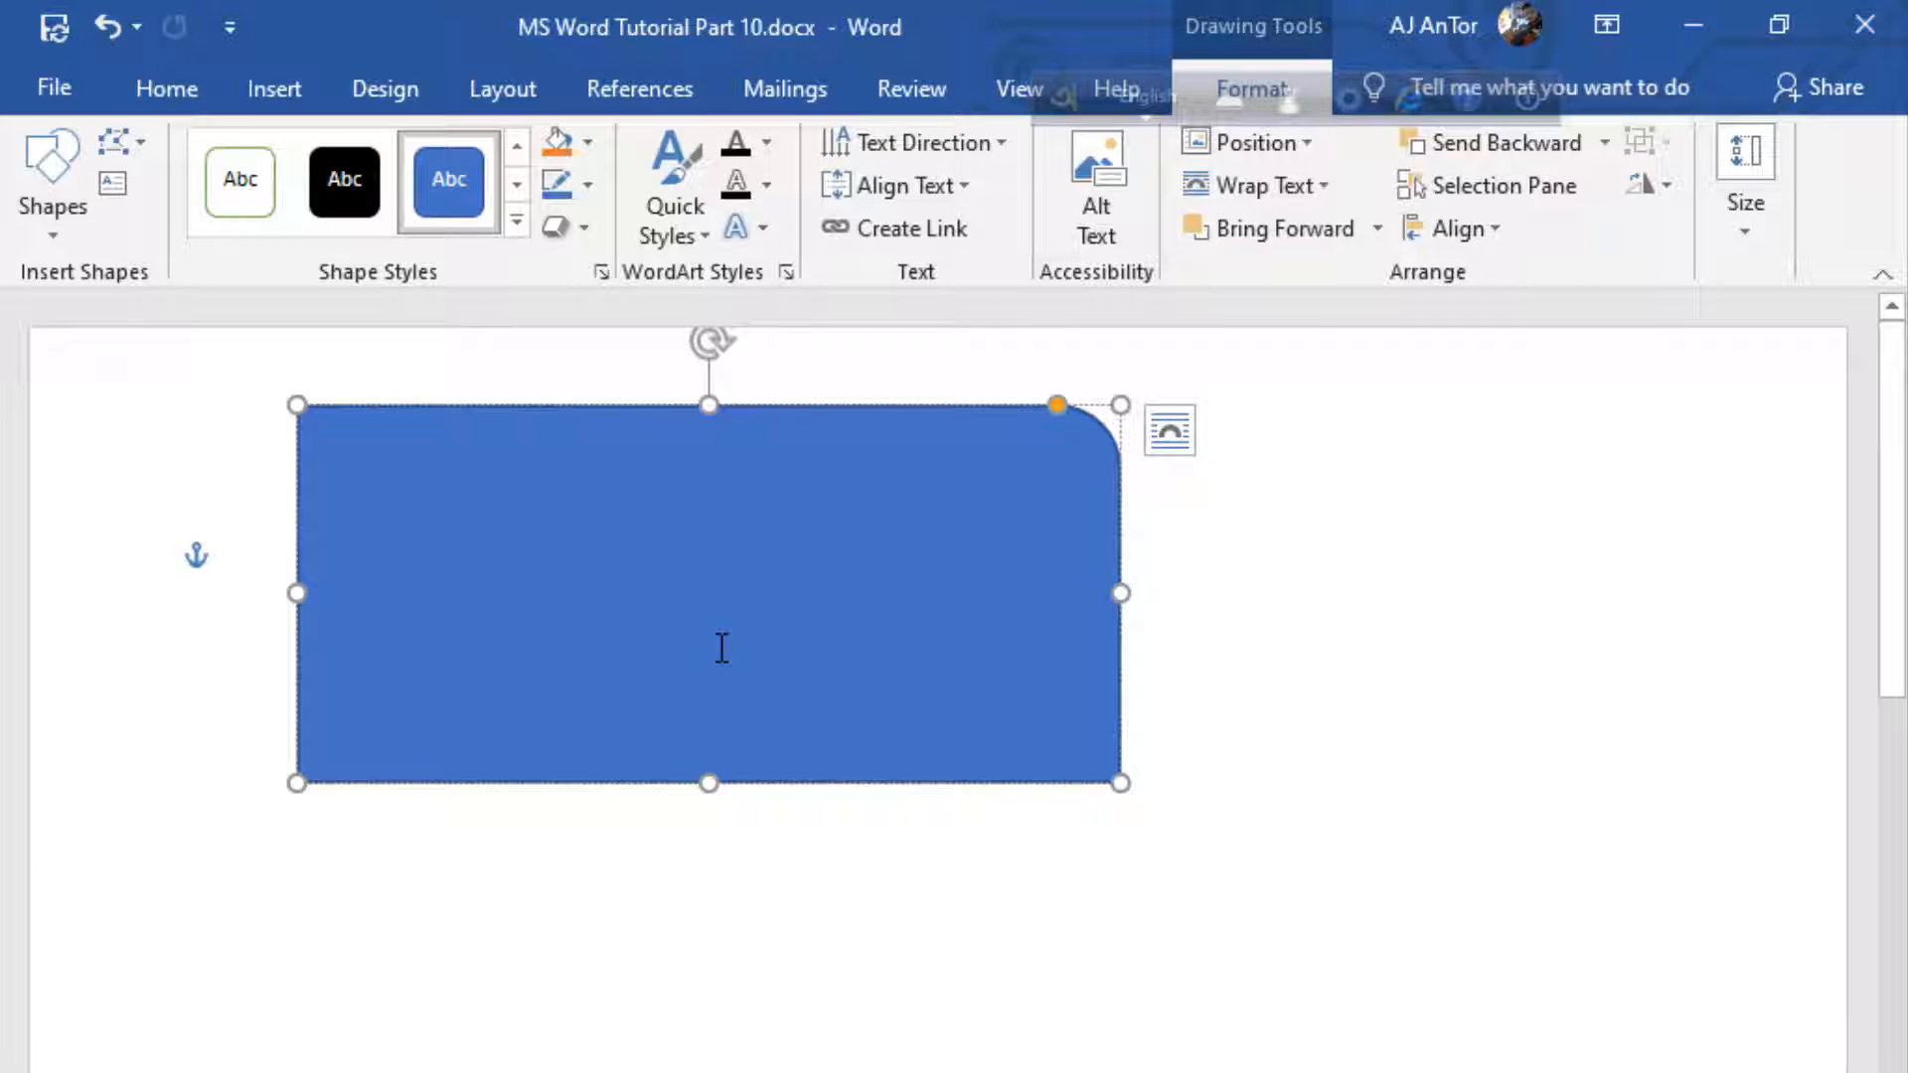
pyautogui.write('asjvad')
pyautogui.press('Return')
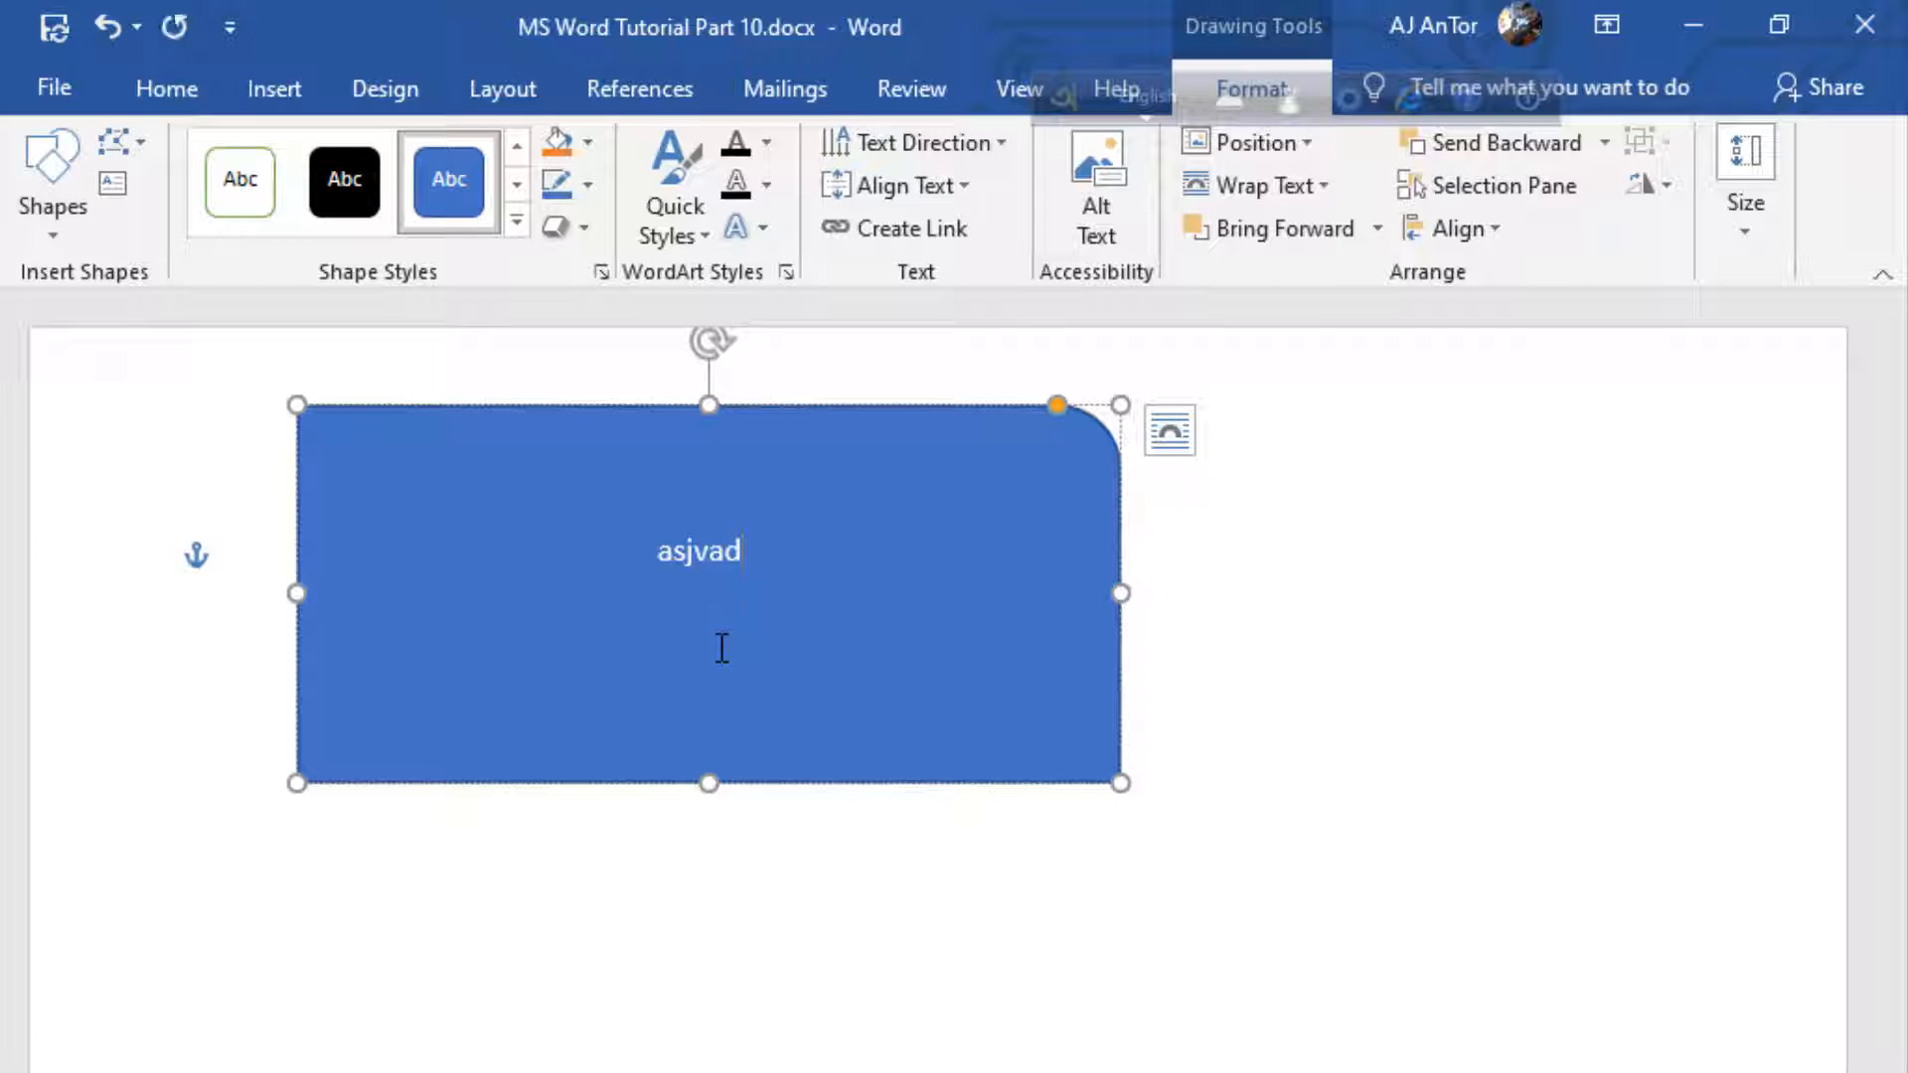
pyautogui.press('BackSpace')
pyautogui.press('BackSpace')
pyautogui.press('BackSpace')
pyautogui.press('BackSpace')
pyautogui.press('BackSpace')
pyautogui.press('BackSpace')
pyautogui.press('BackSpace')
pyautogui.write('Master in iCT')
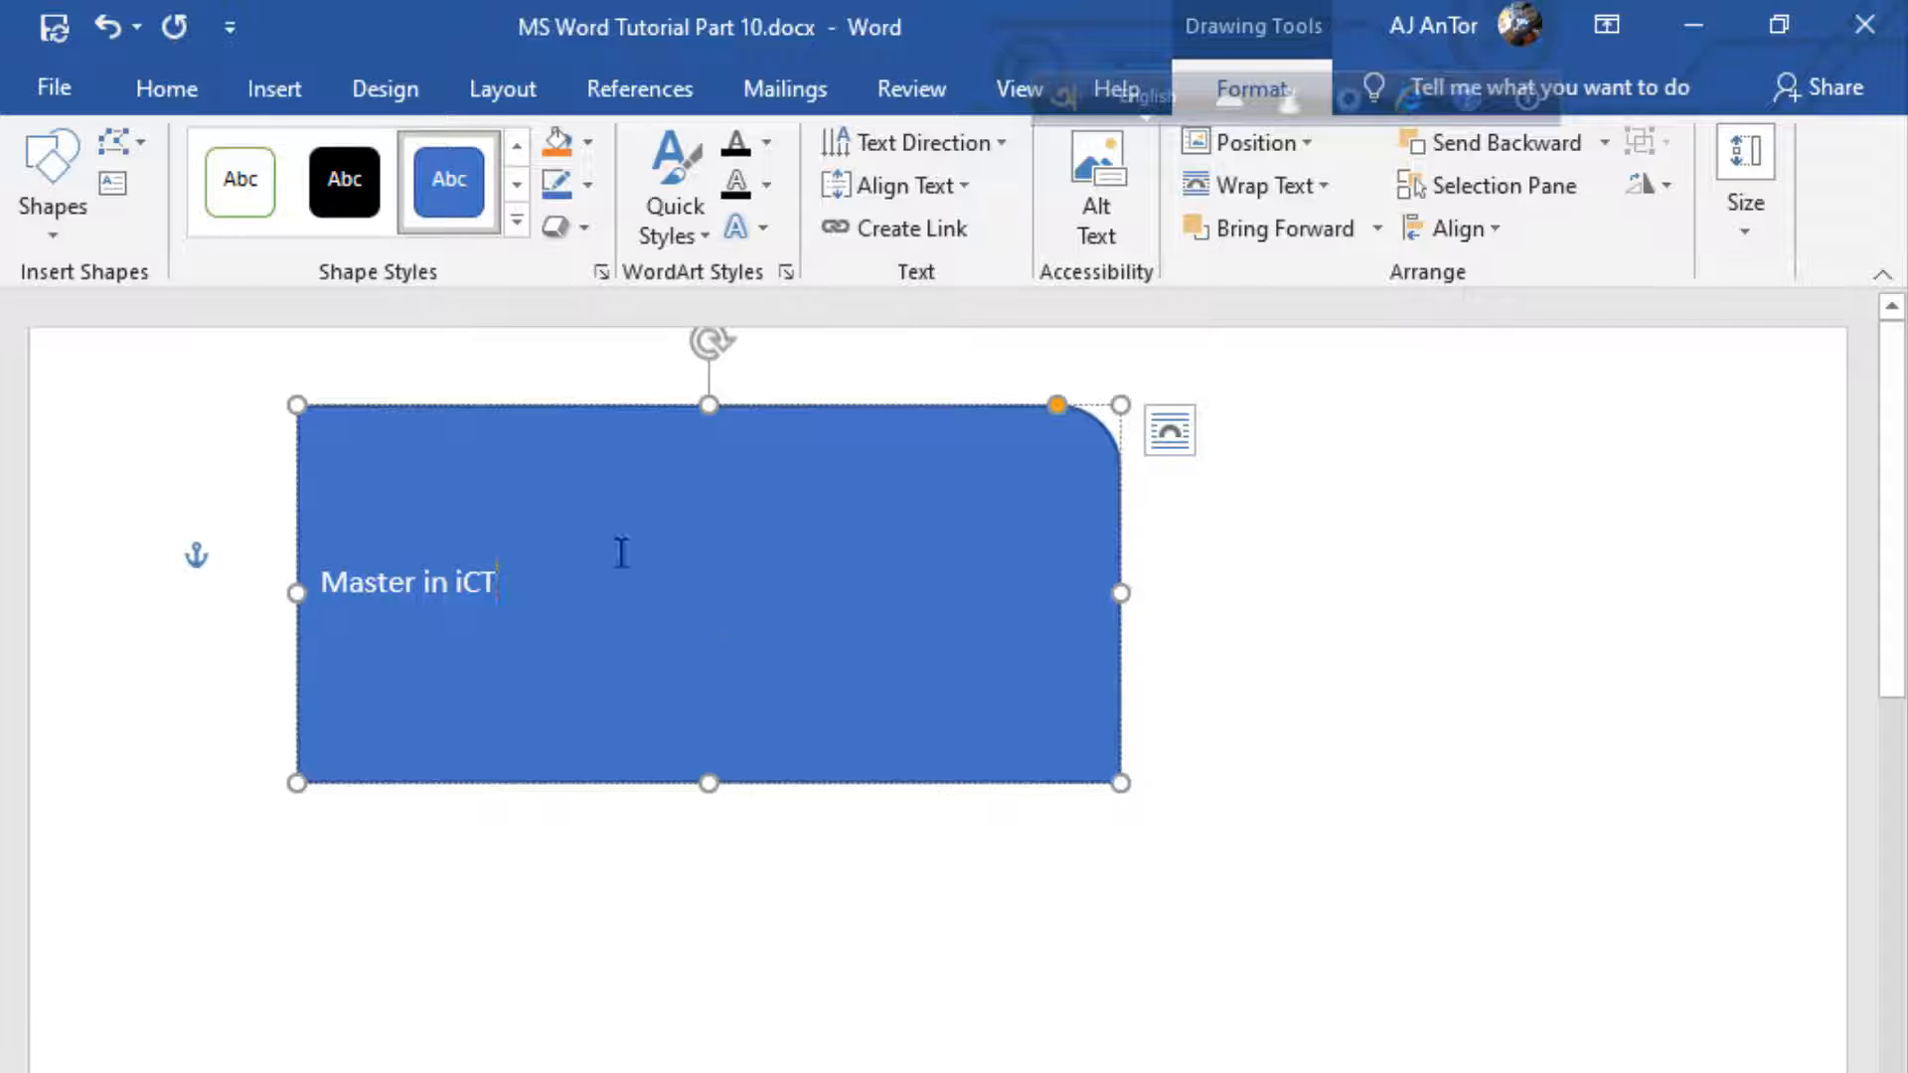
# Enlarge the "Master in iCT" text in the shape to font size 26
pyautogui.tripleClick(540, 595)
pyautogui.click(539, 596)
pyautogui.tripleClick(535, 594)
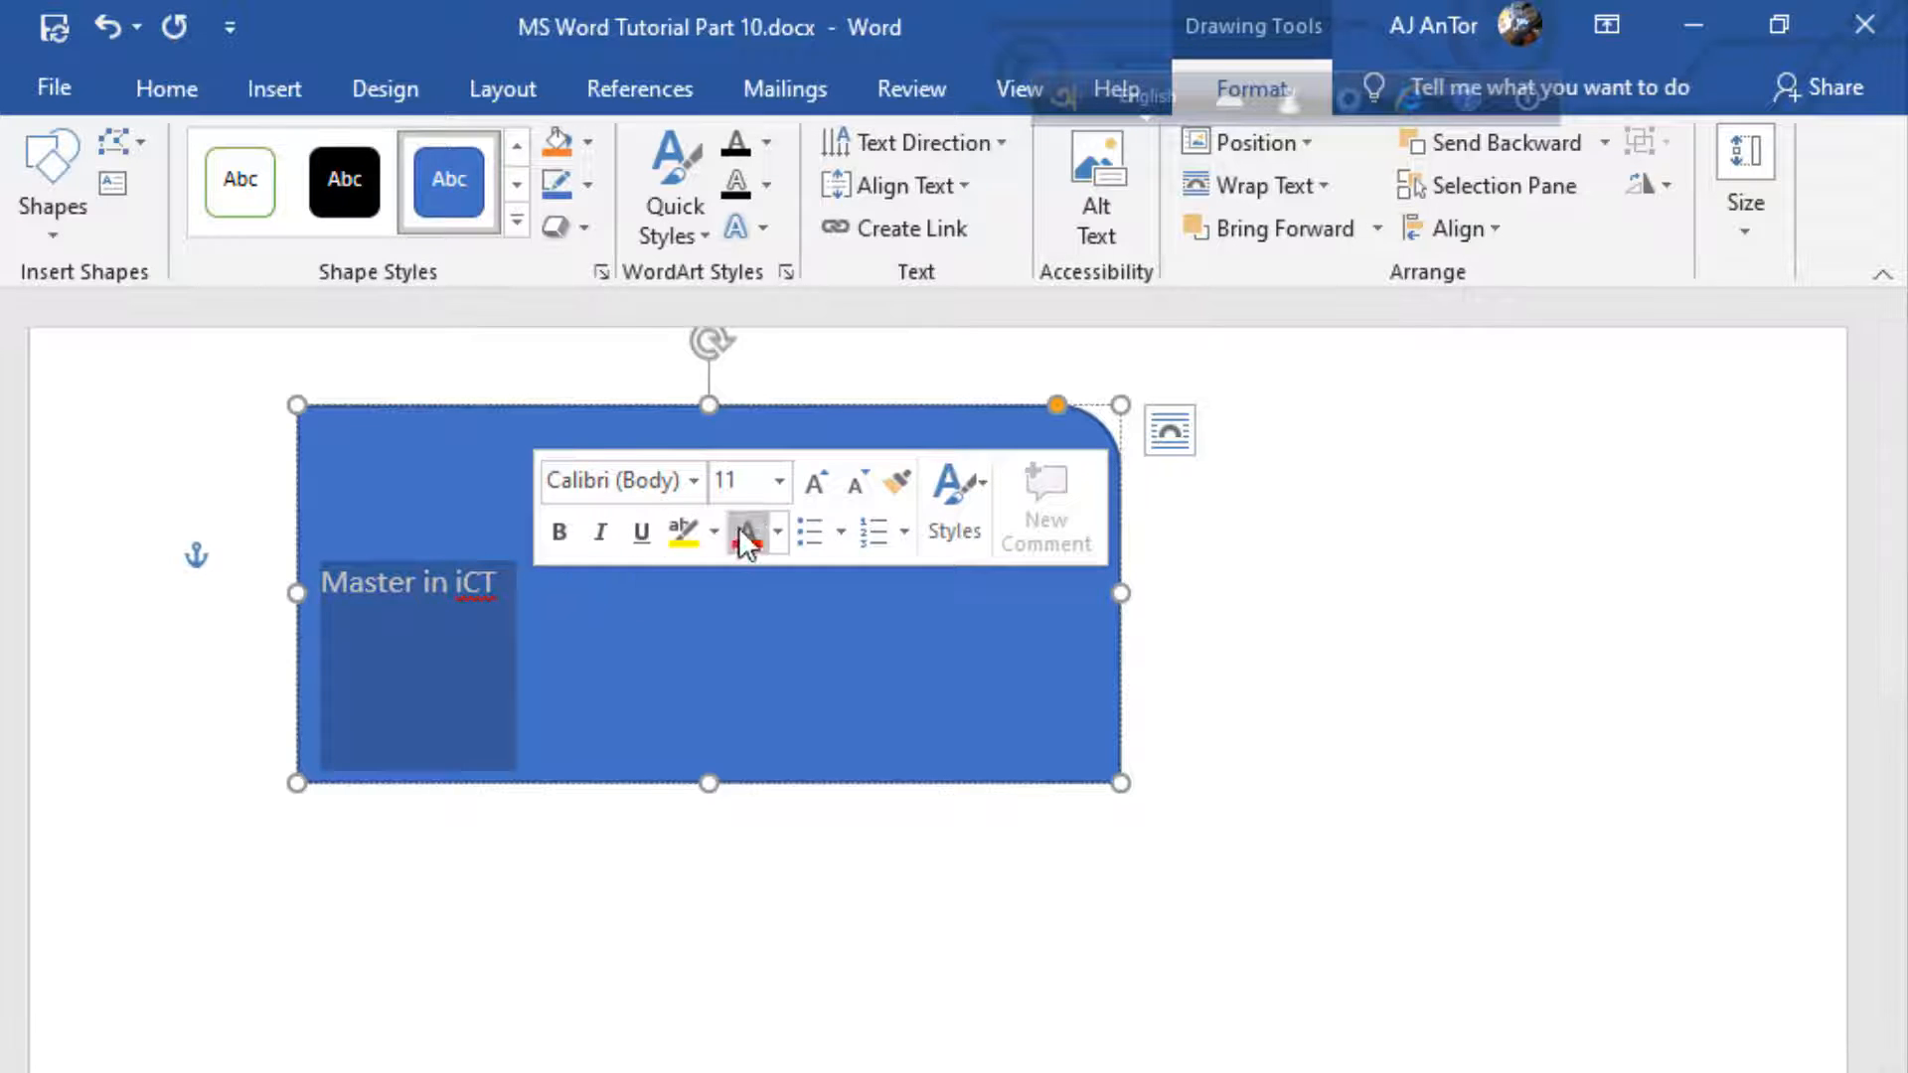
pyautogui.click(813, 487)
pyautogui.click(813, 487)
pyautogui.click(813, 487)
pyautogui.click(813, 487)
pyautogui.click(812, 487)
pyautogui.click(812, 487)
pyautogui.click(813, 486)
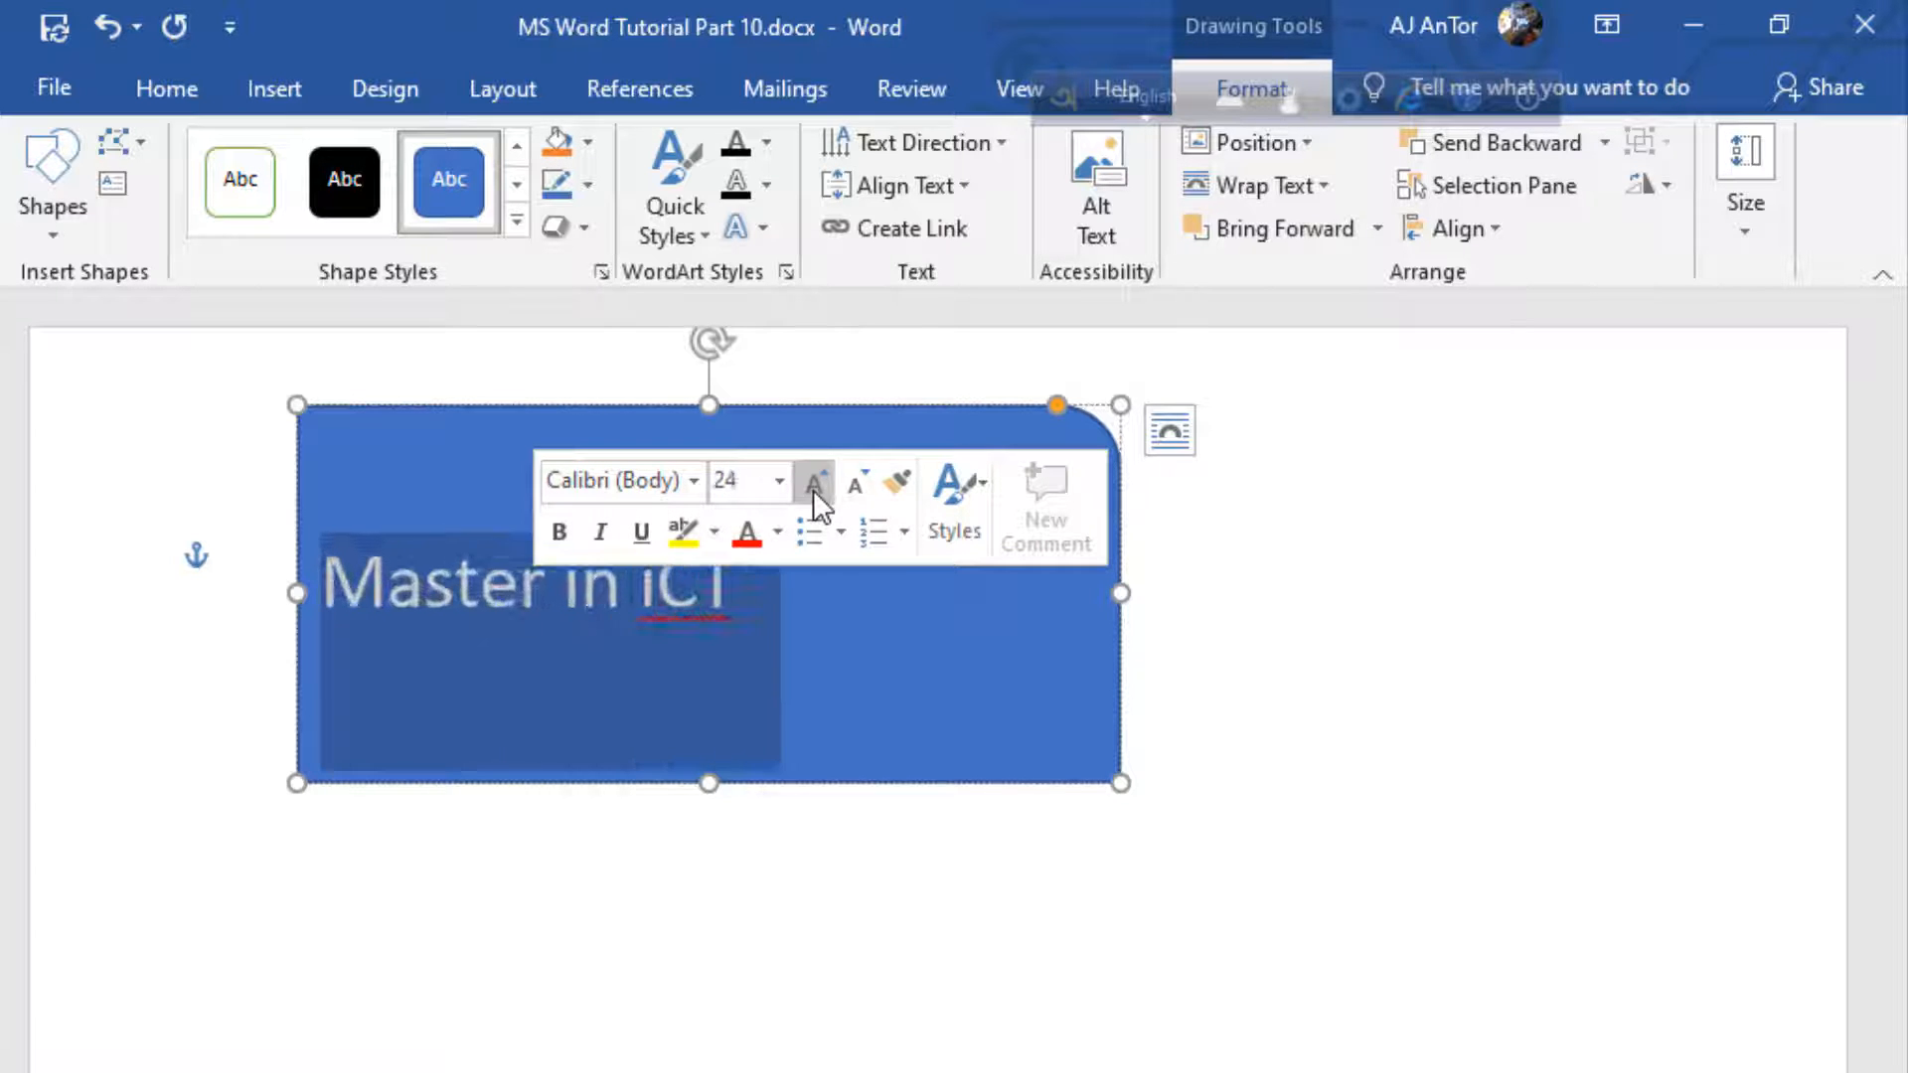
pyautogui.click(813, 487)
# Make the "Master in iCT" text bold, italic and underlined, and center it horizontally in the shape
pyautogui.click(572, 531)
pyautogui.click(608, 531)
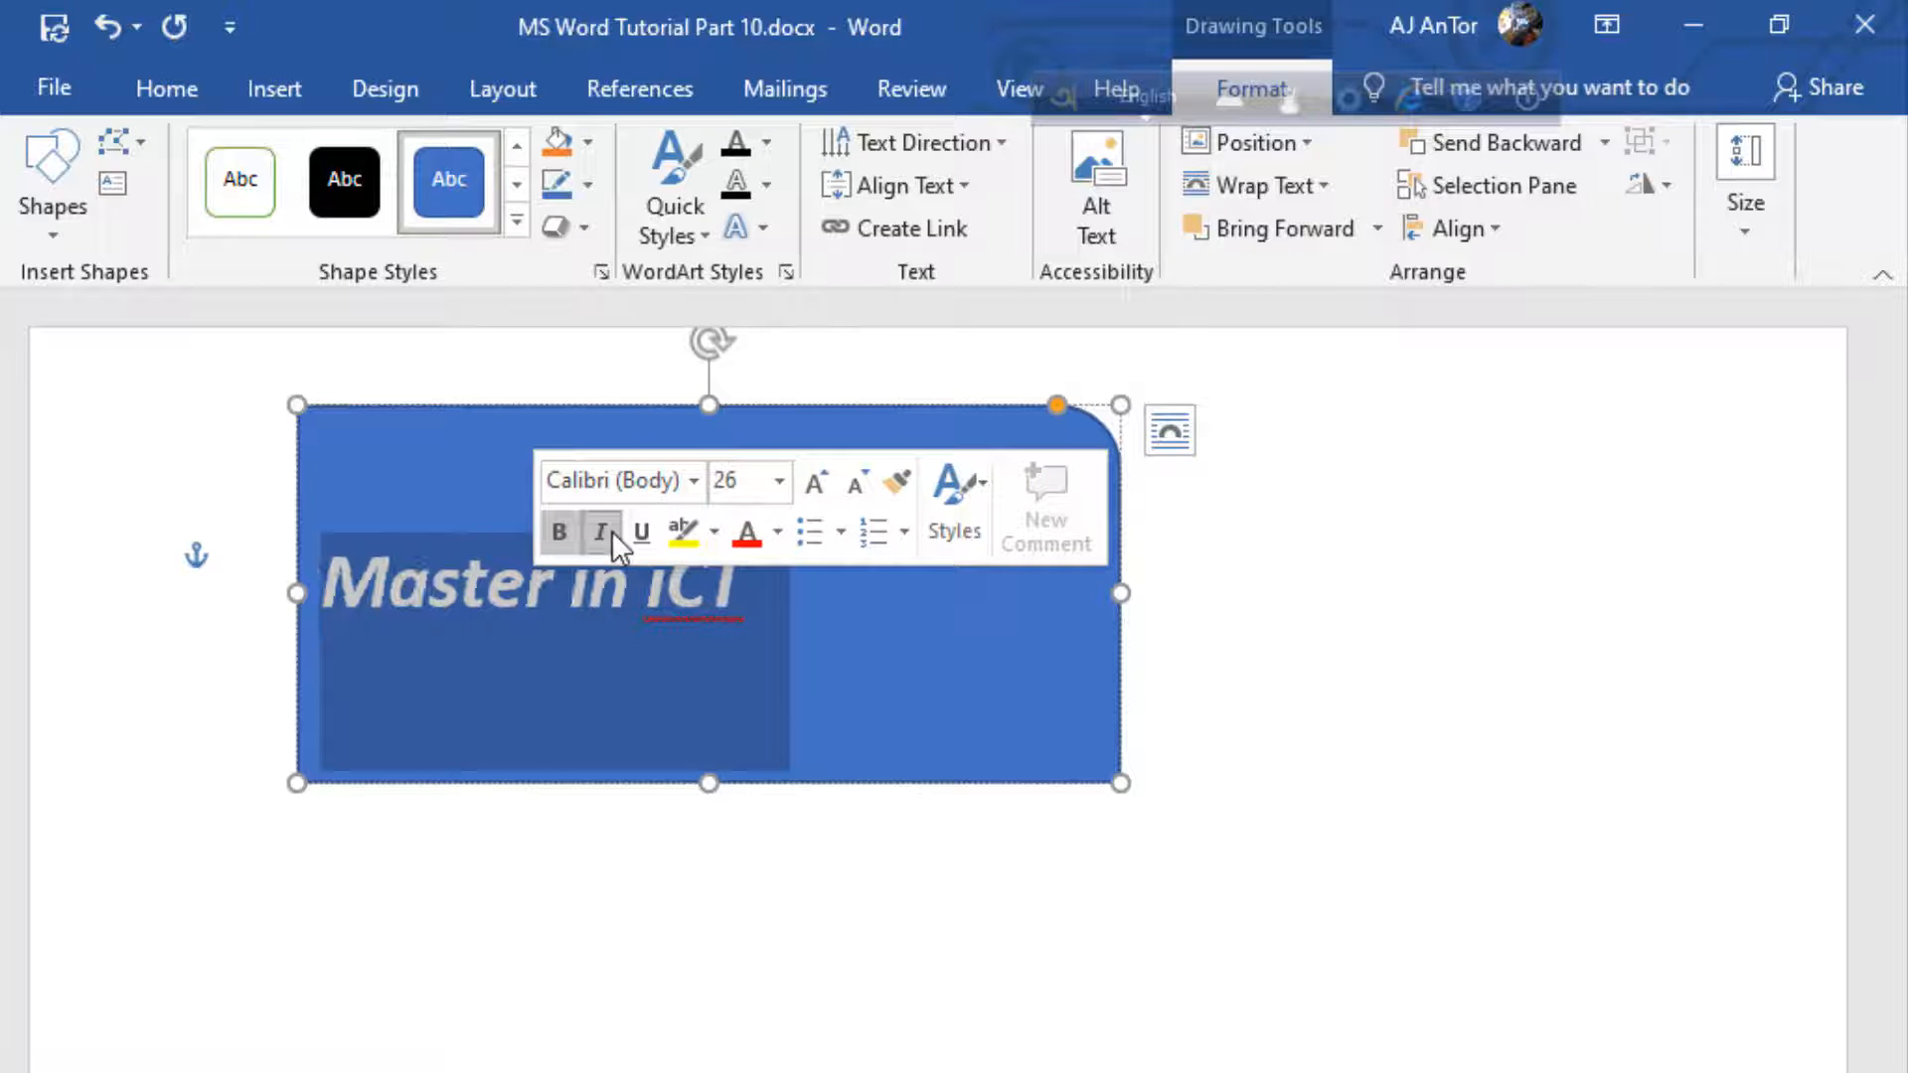
pyautogui.click(646, 529)
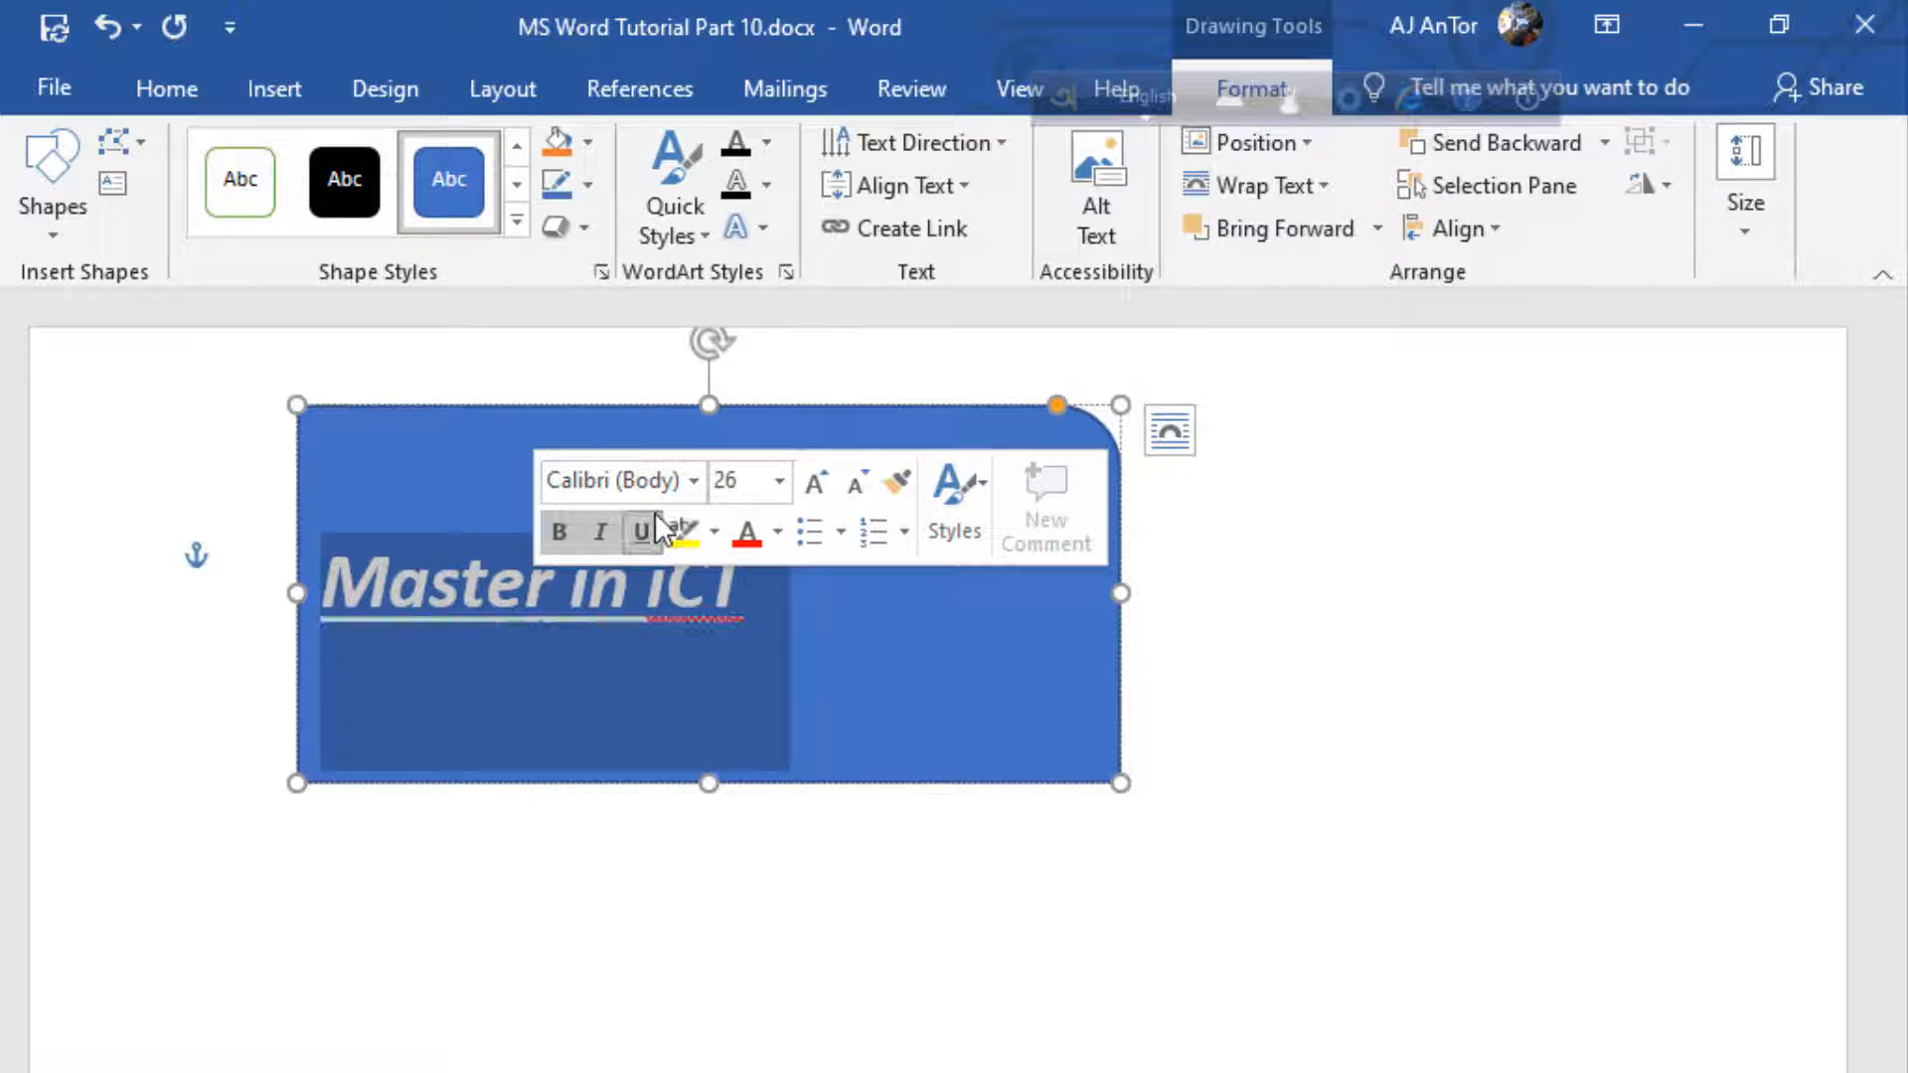
pyautogui.click(914, 586)
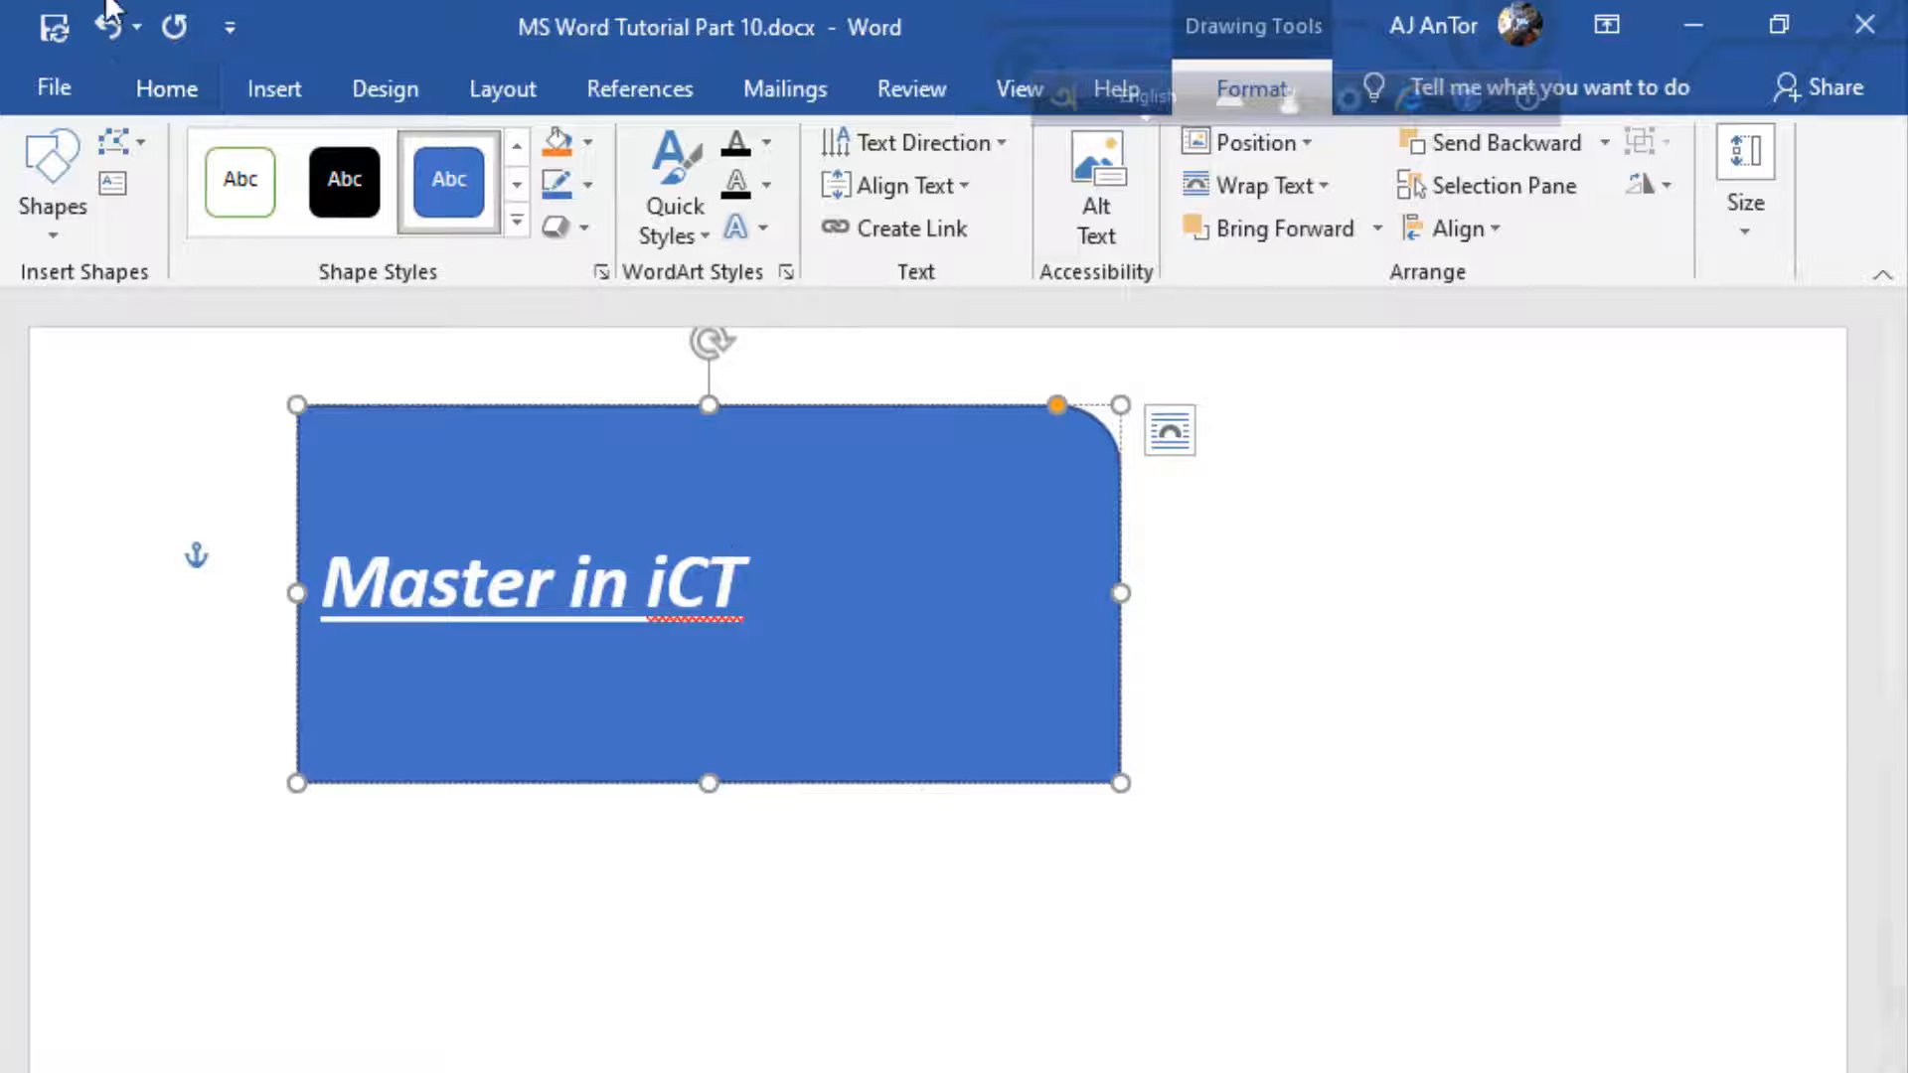
pyautogui.click(185, 92)
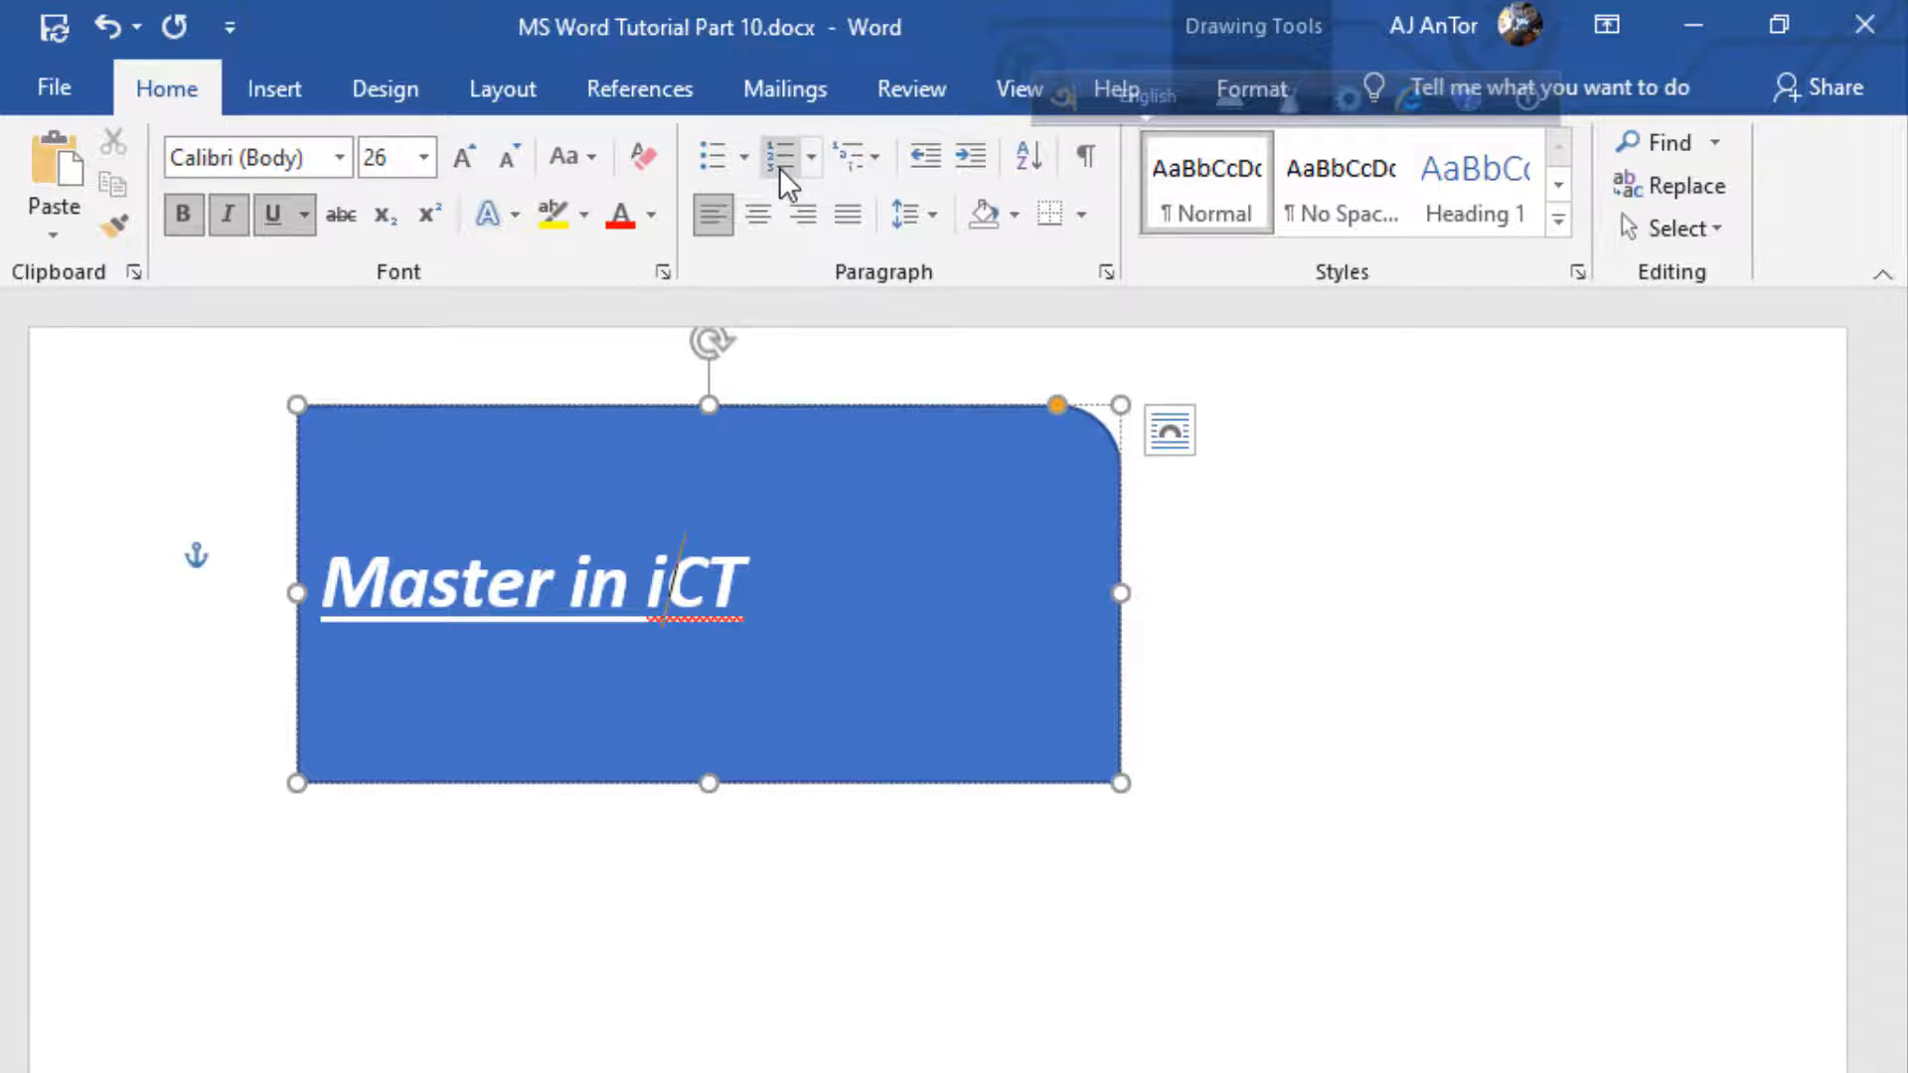
pyautogui.click(773, 205)
# Highlight the word "Master" in the shape in yellow
pyautogui.doubleClick(736, 562)
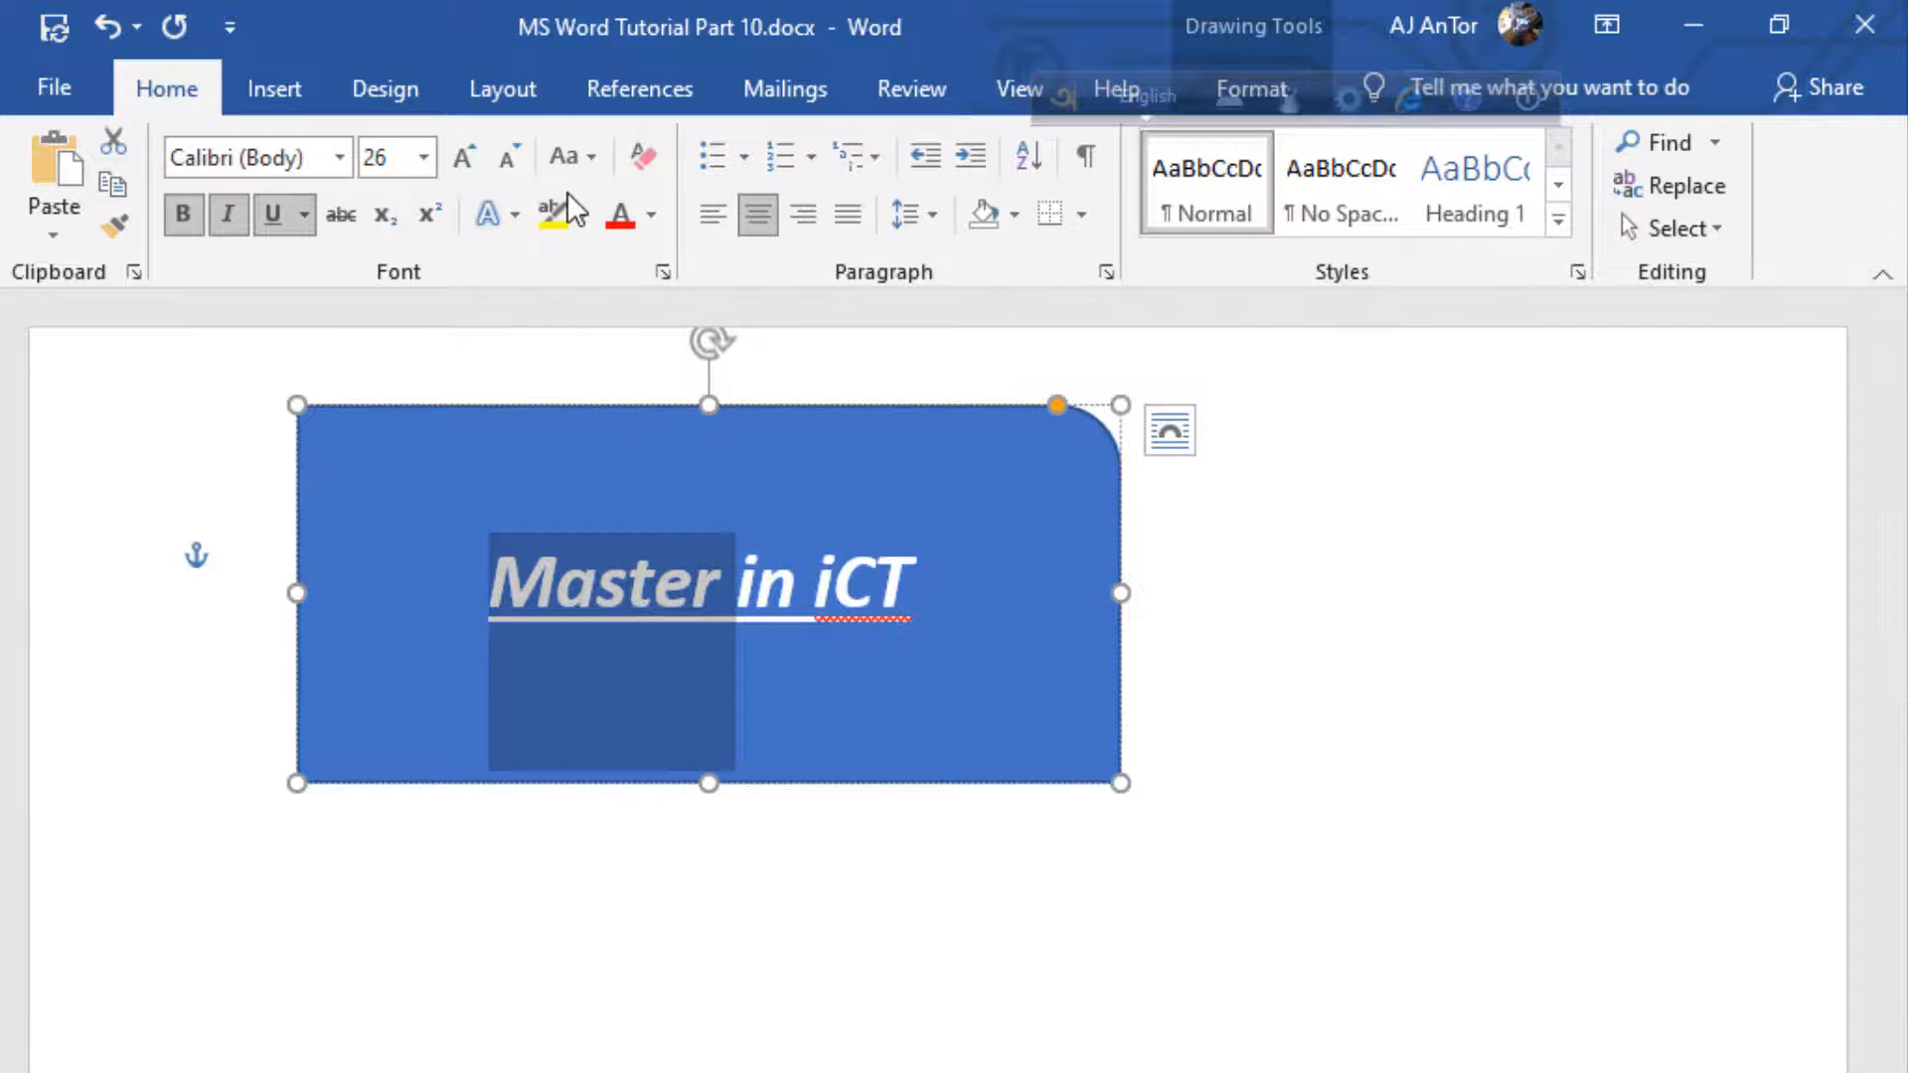
pyautogui.click(550, 213)
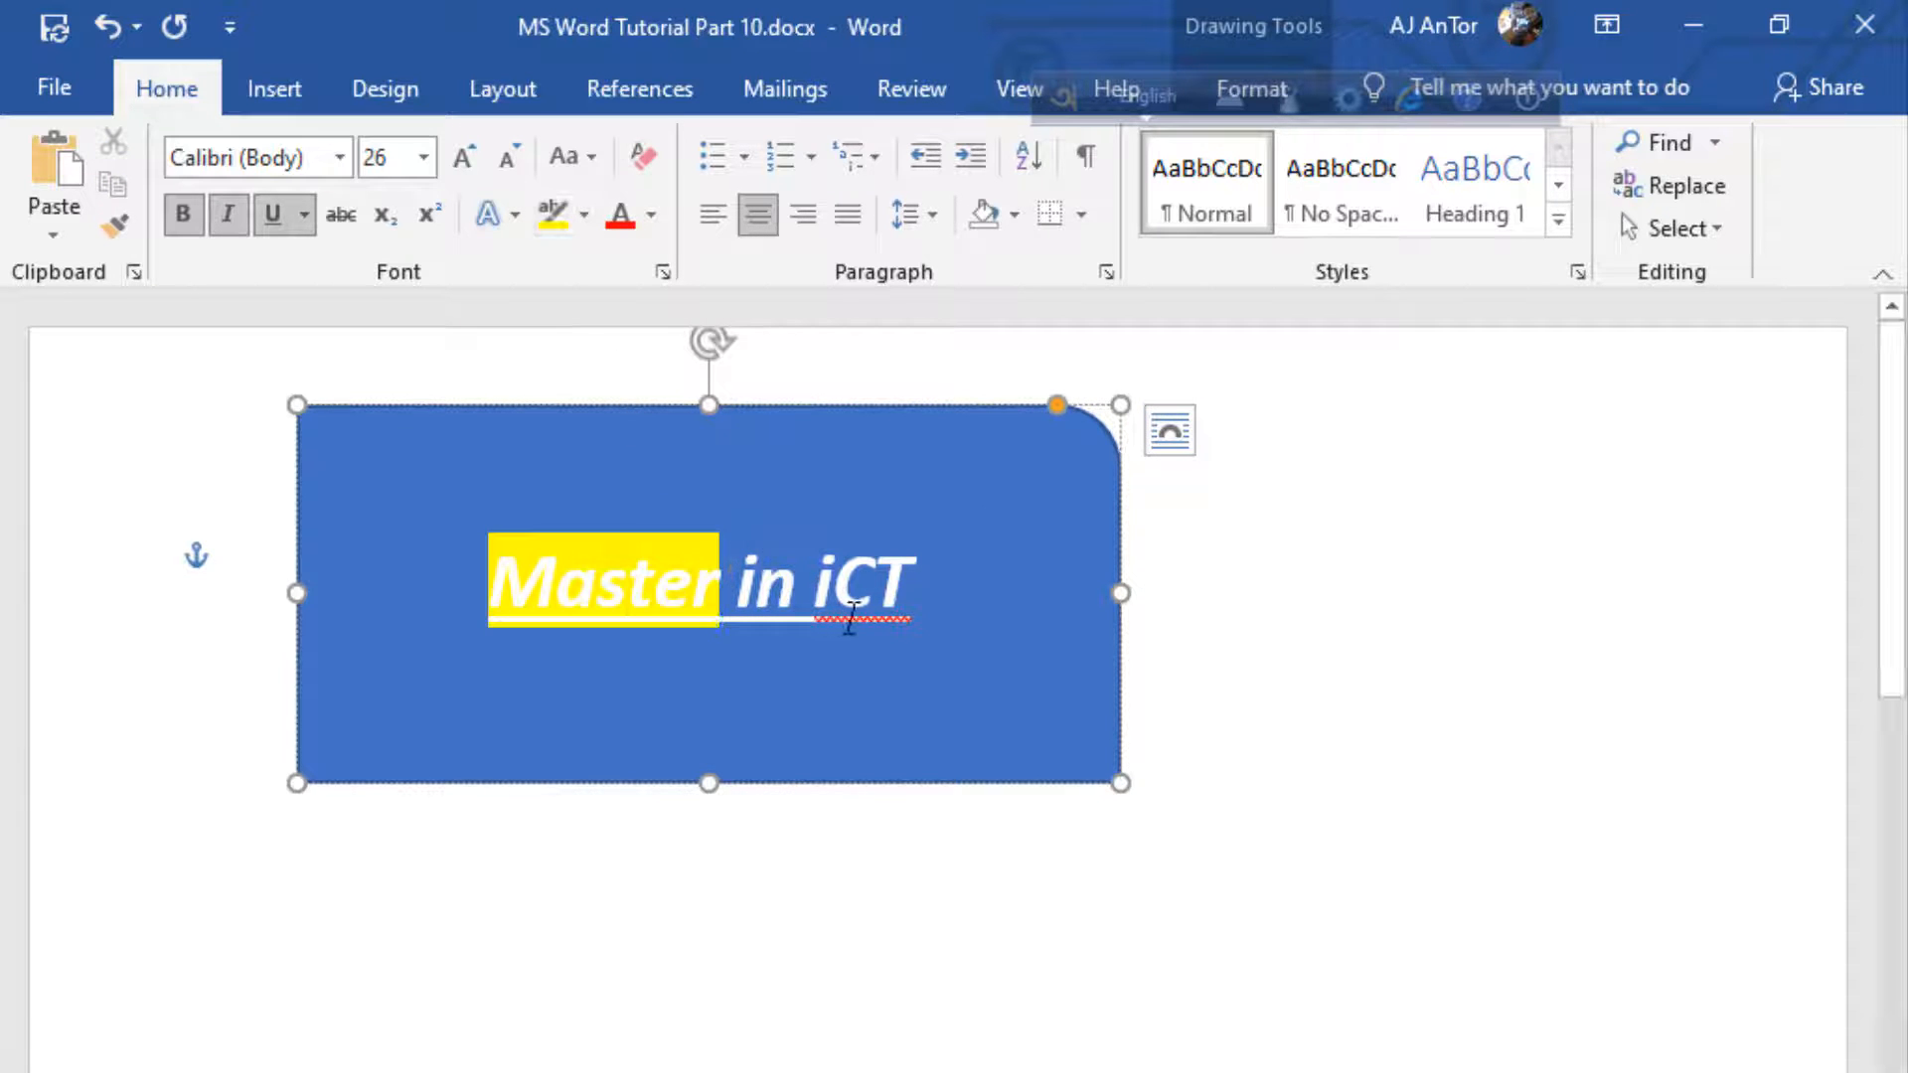
pyautogui.click(584, 213)
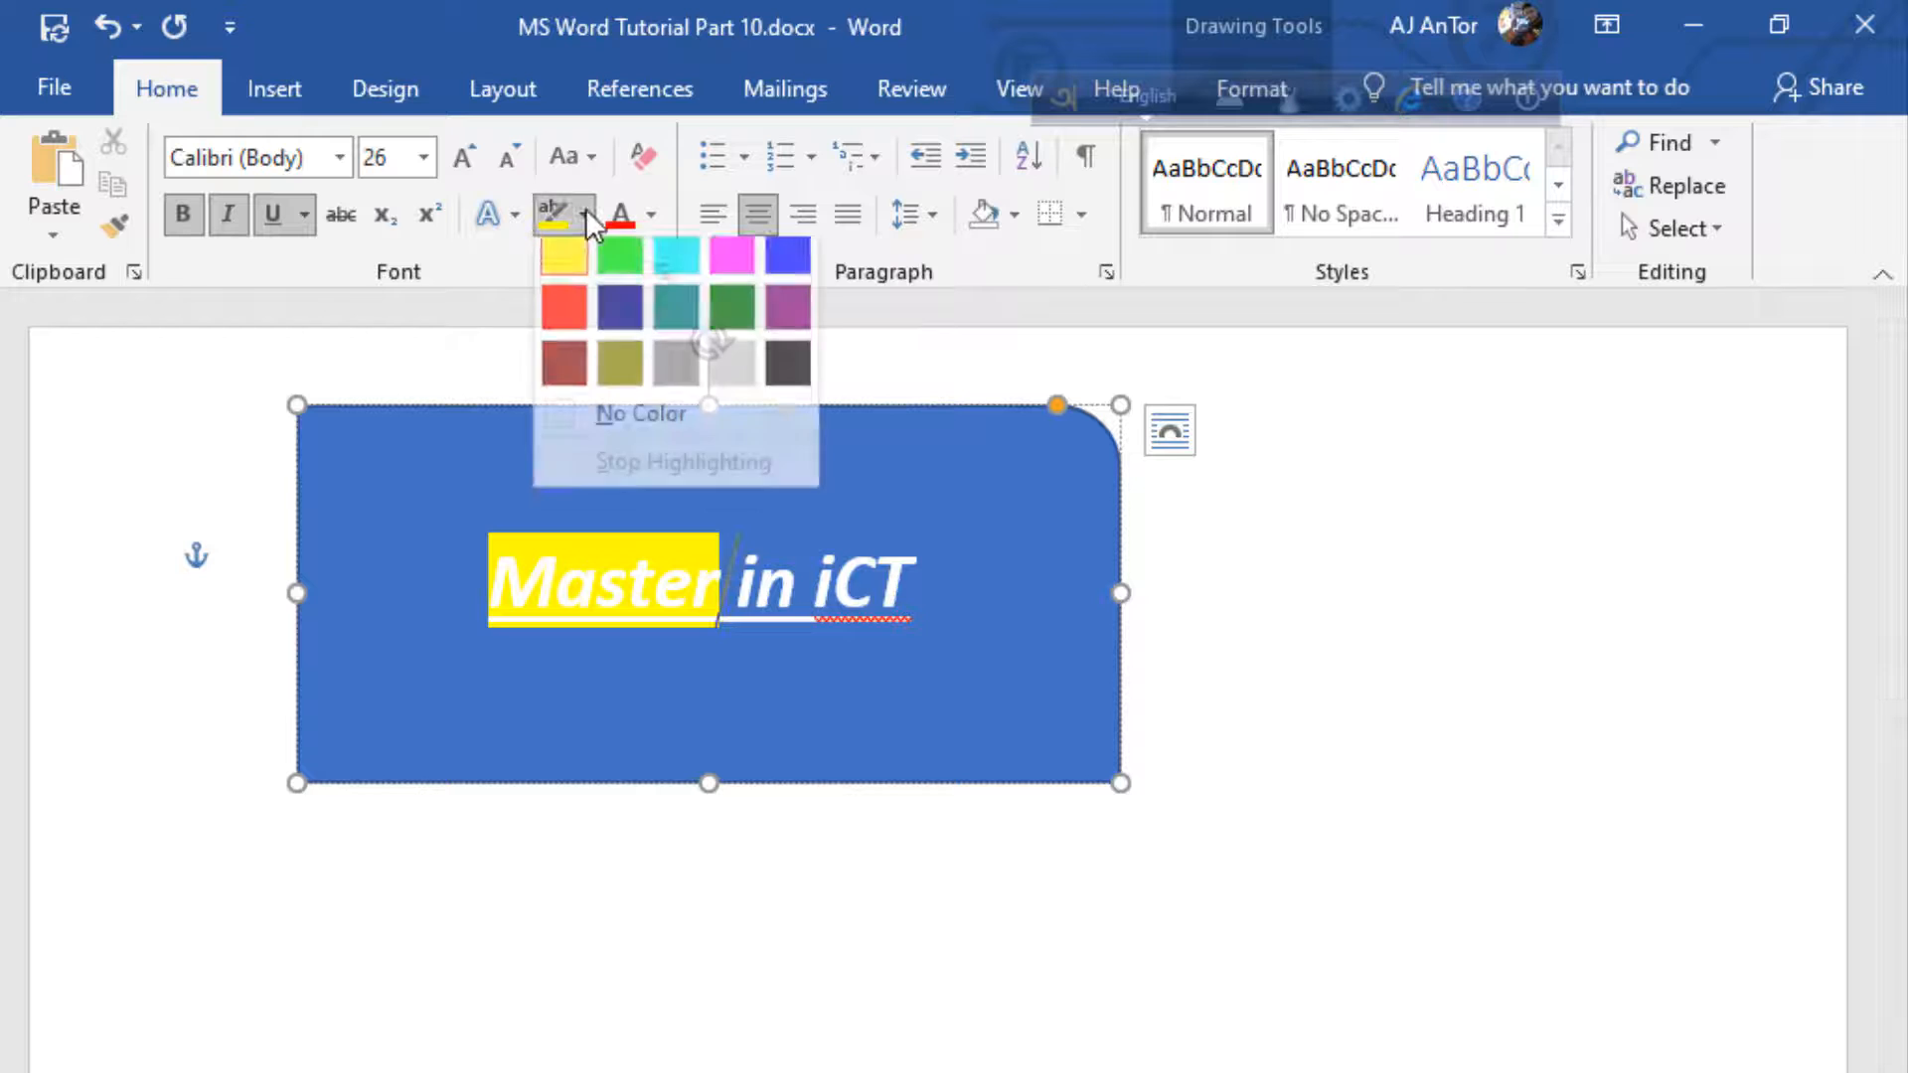
pyautogui.click(529, 320)
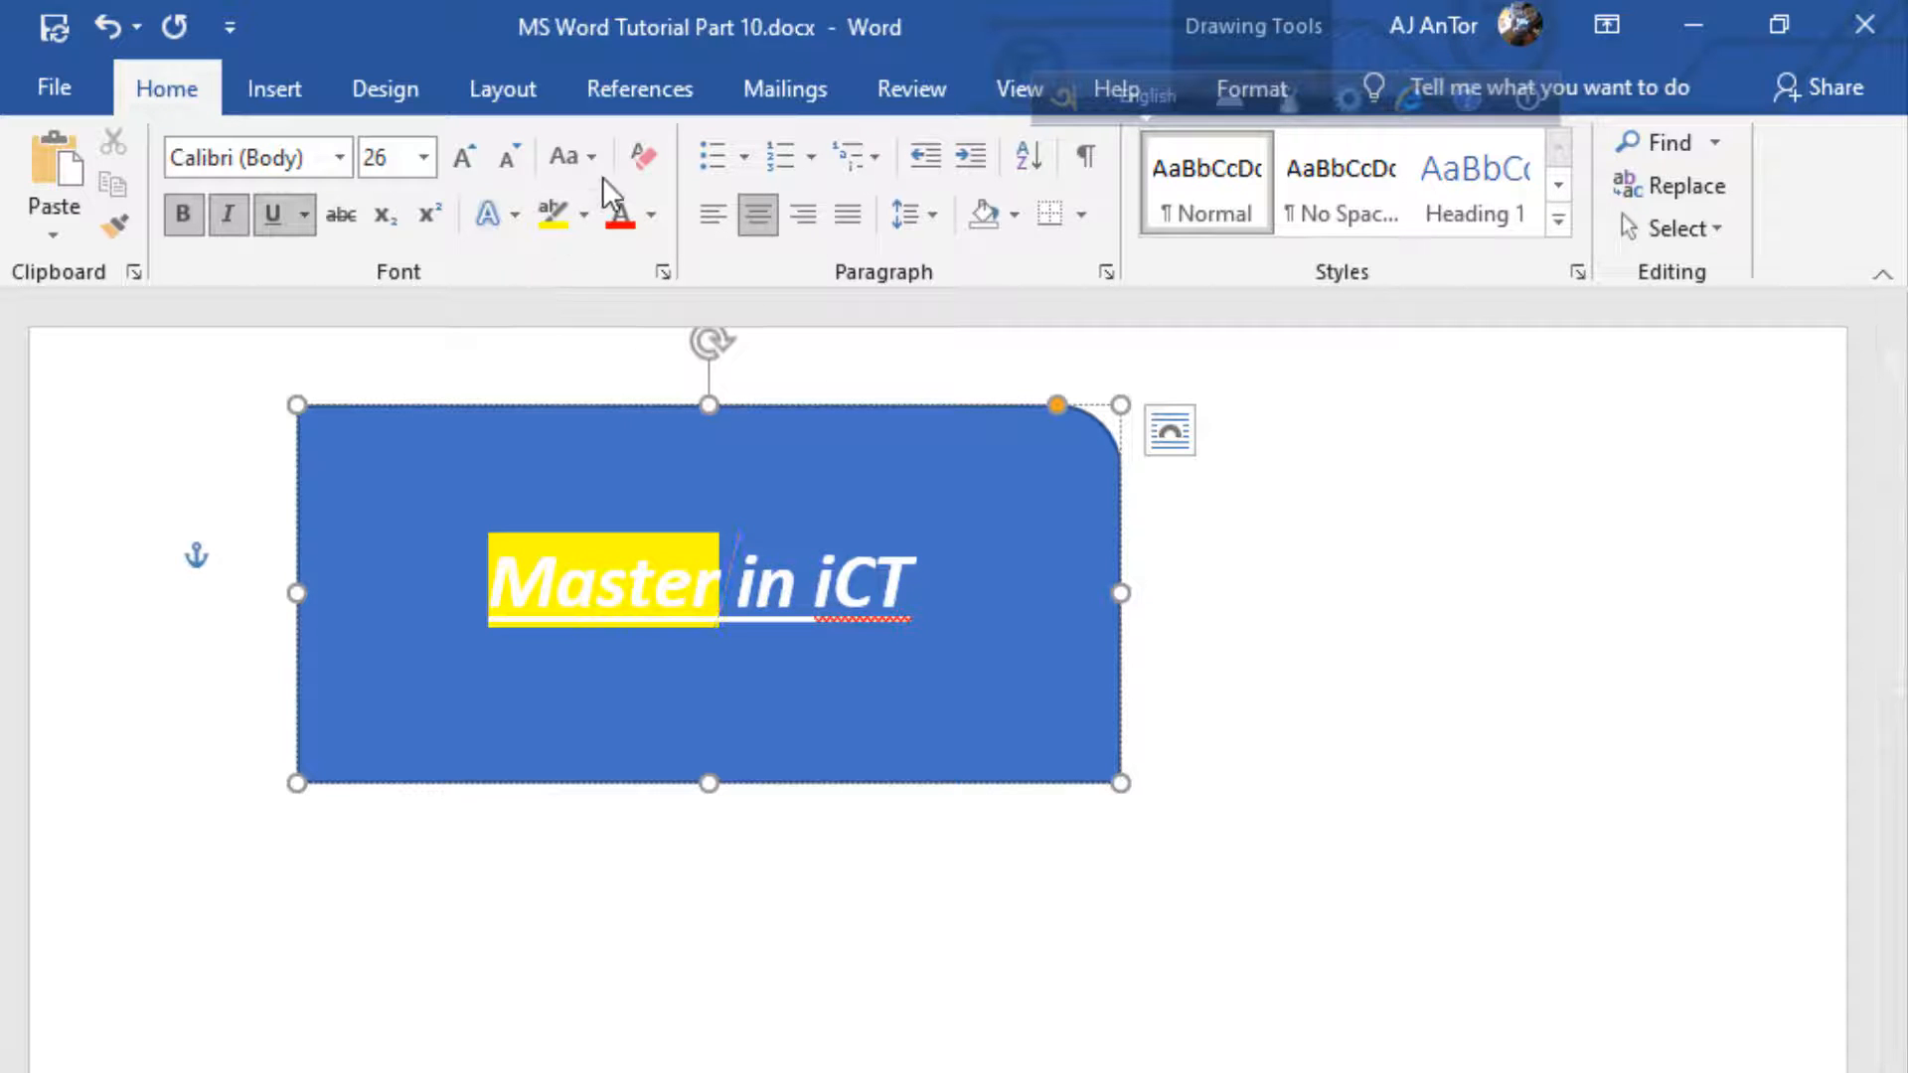
# Change the highlight of the word "Master" in the shape to red
pyautogui.click(584, 213)
pyautogui.click(564, 311)
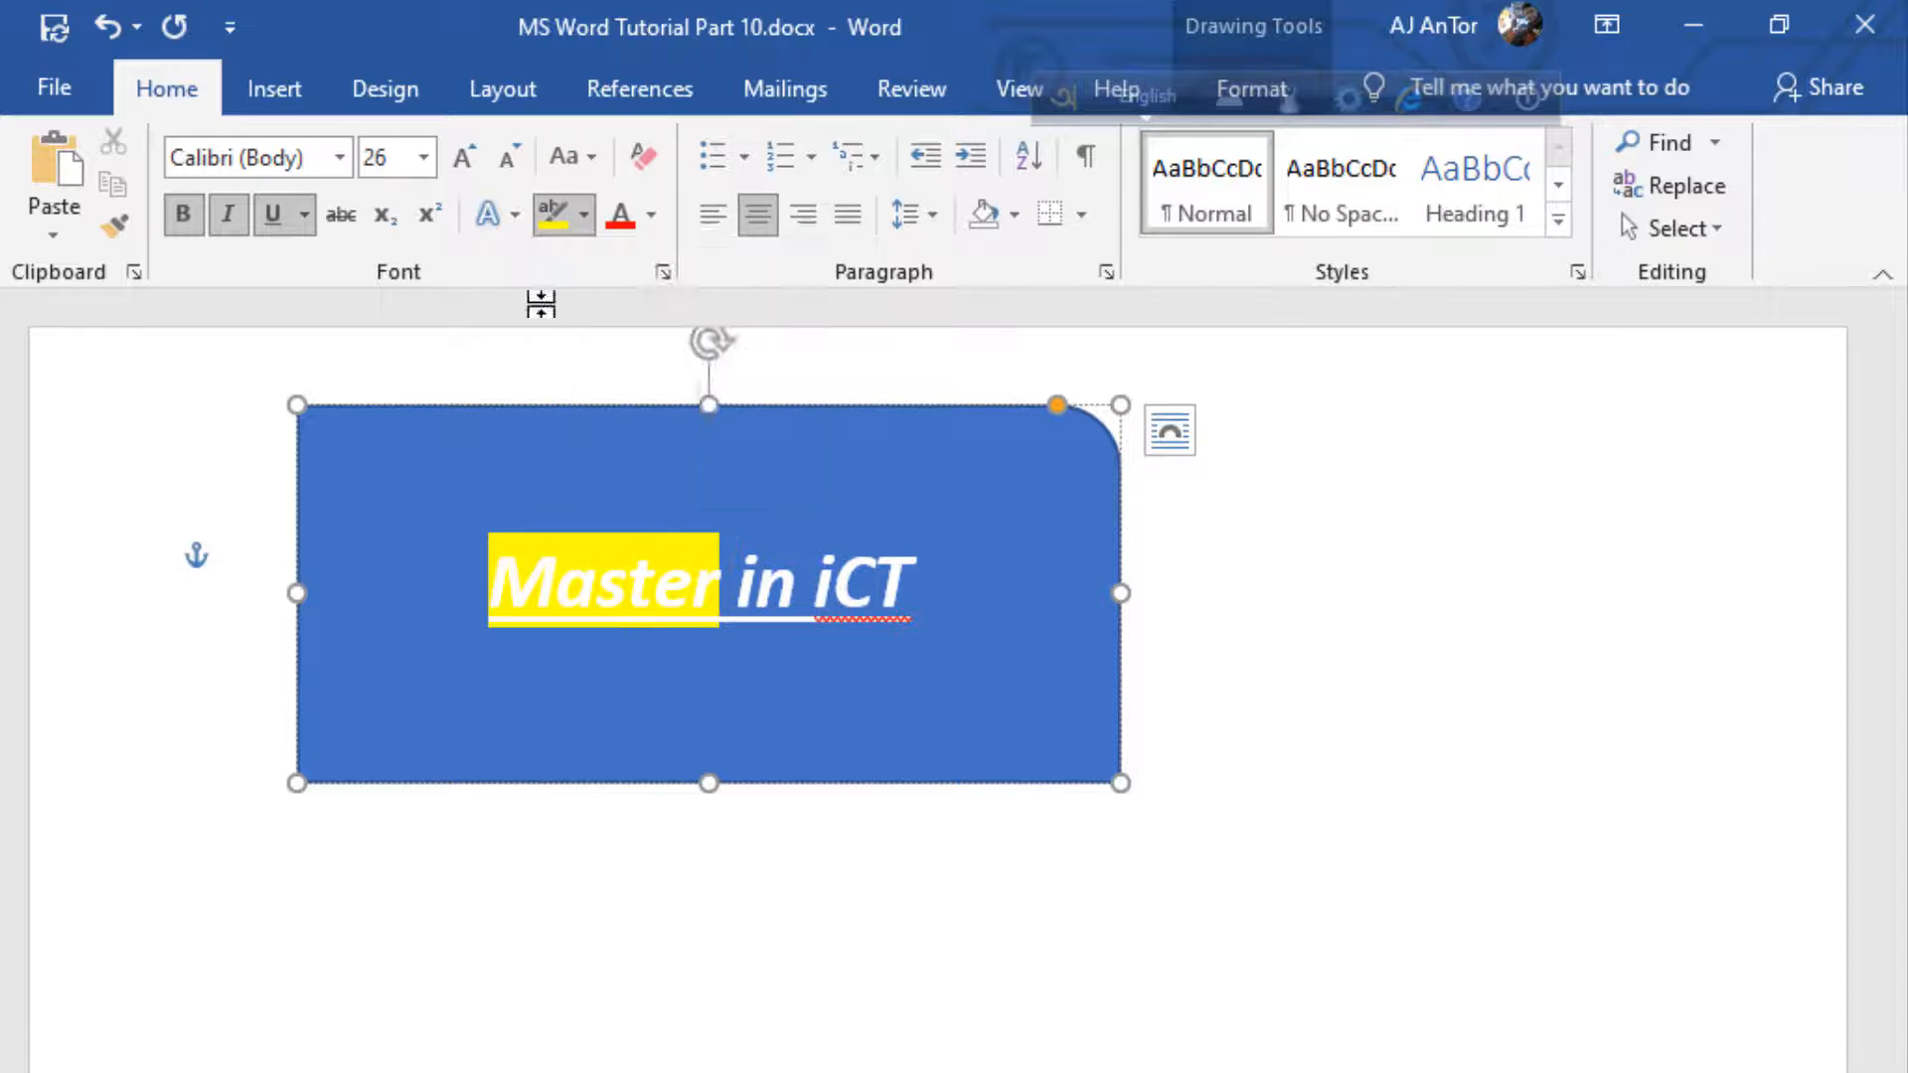
pyautogui.doubleClick(663, 594)
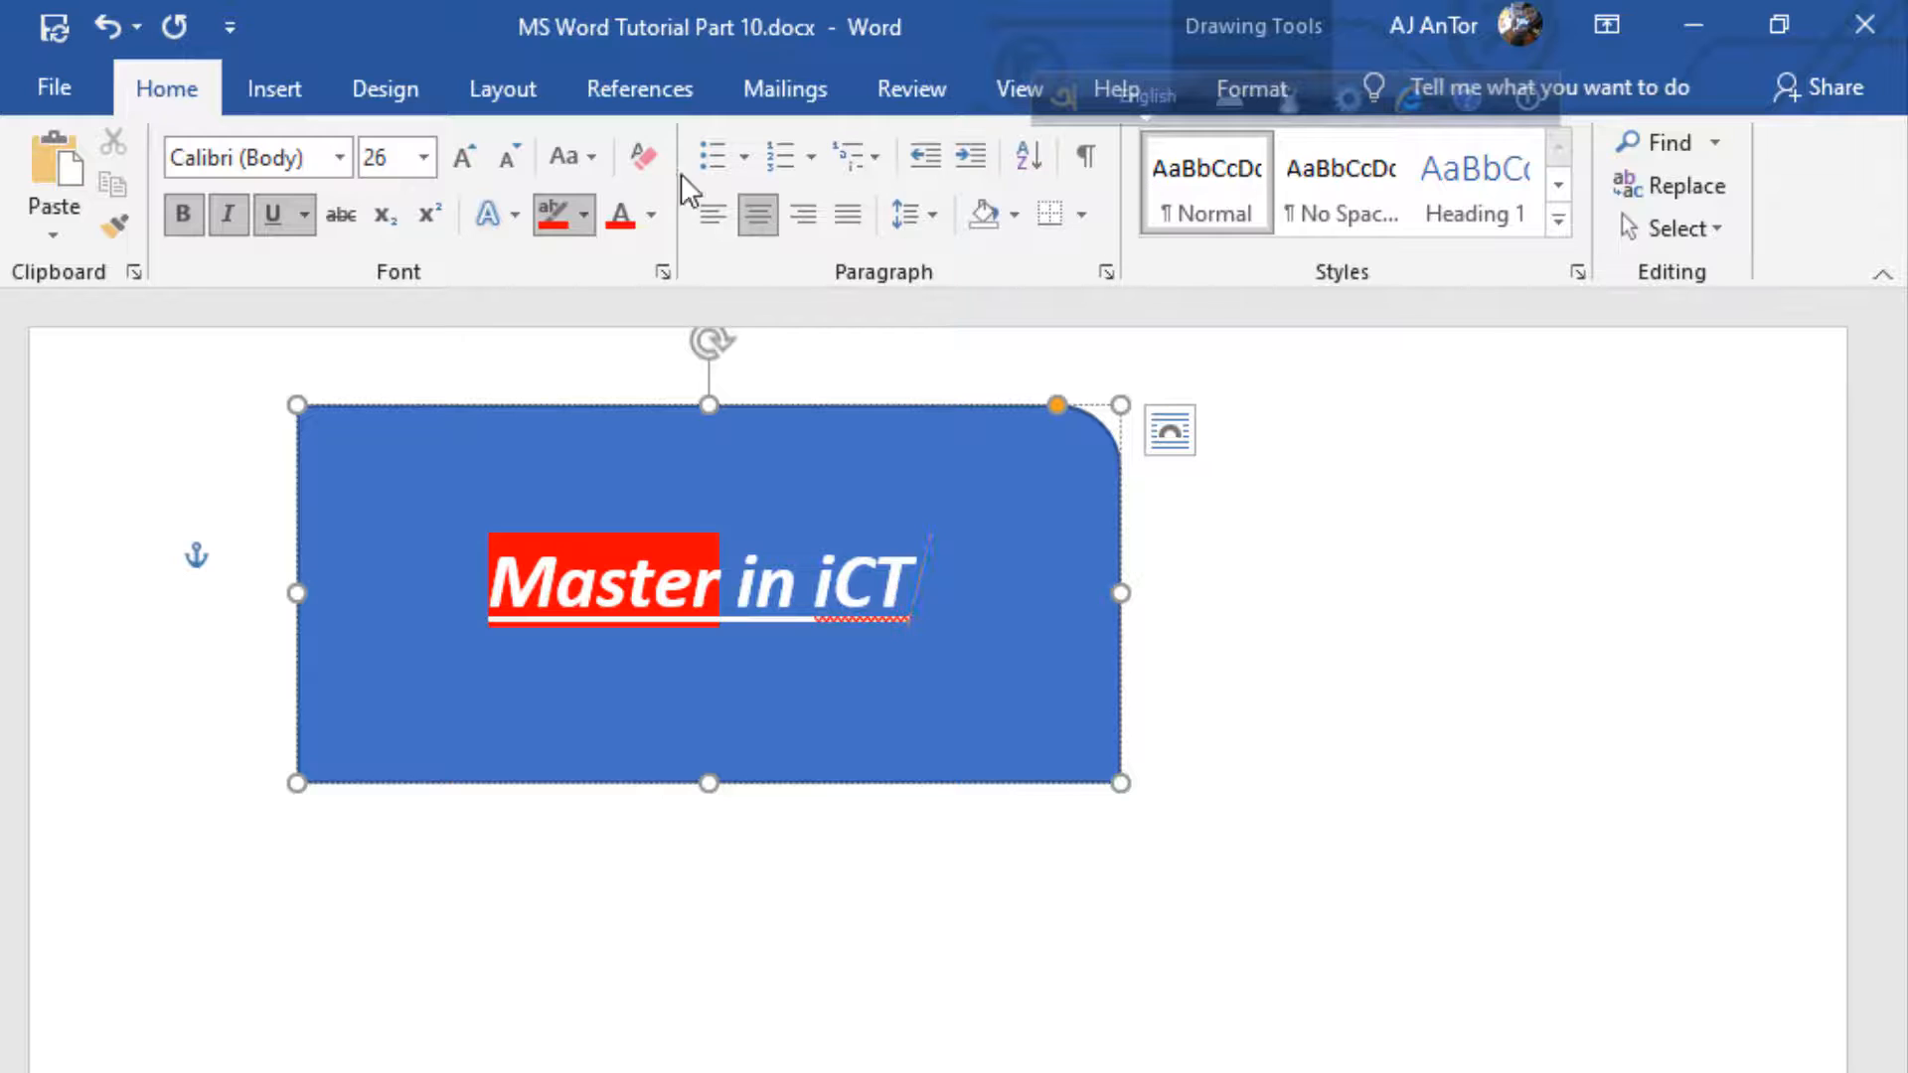
pyautogui.click(1006, 206)
pyautogui.click(1006, 207)
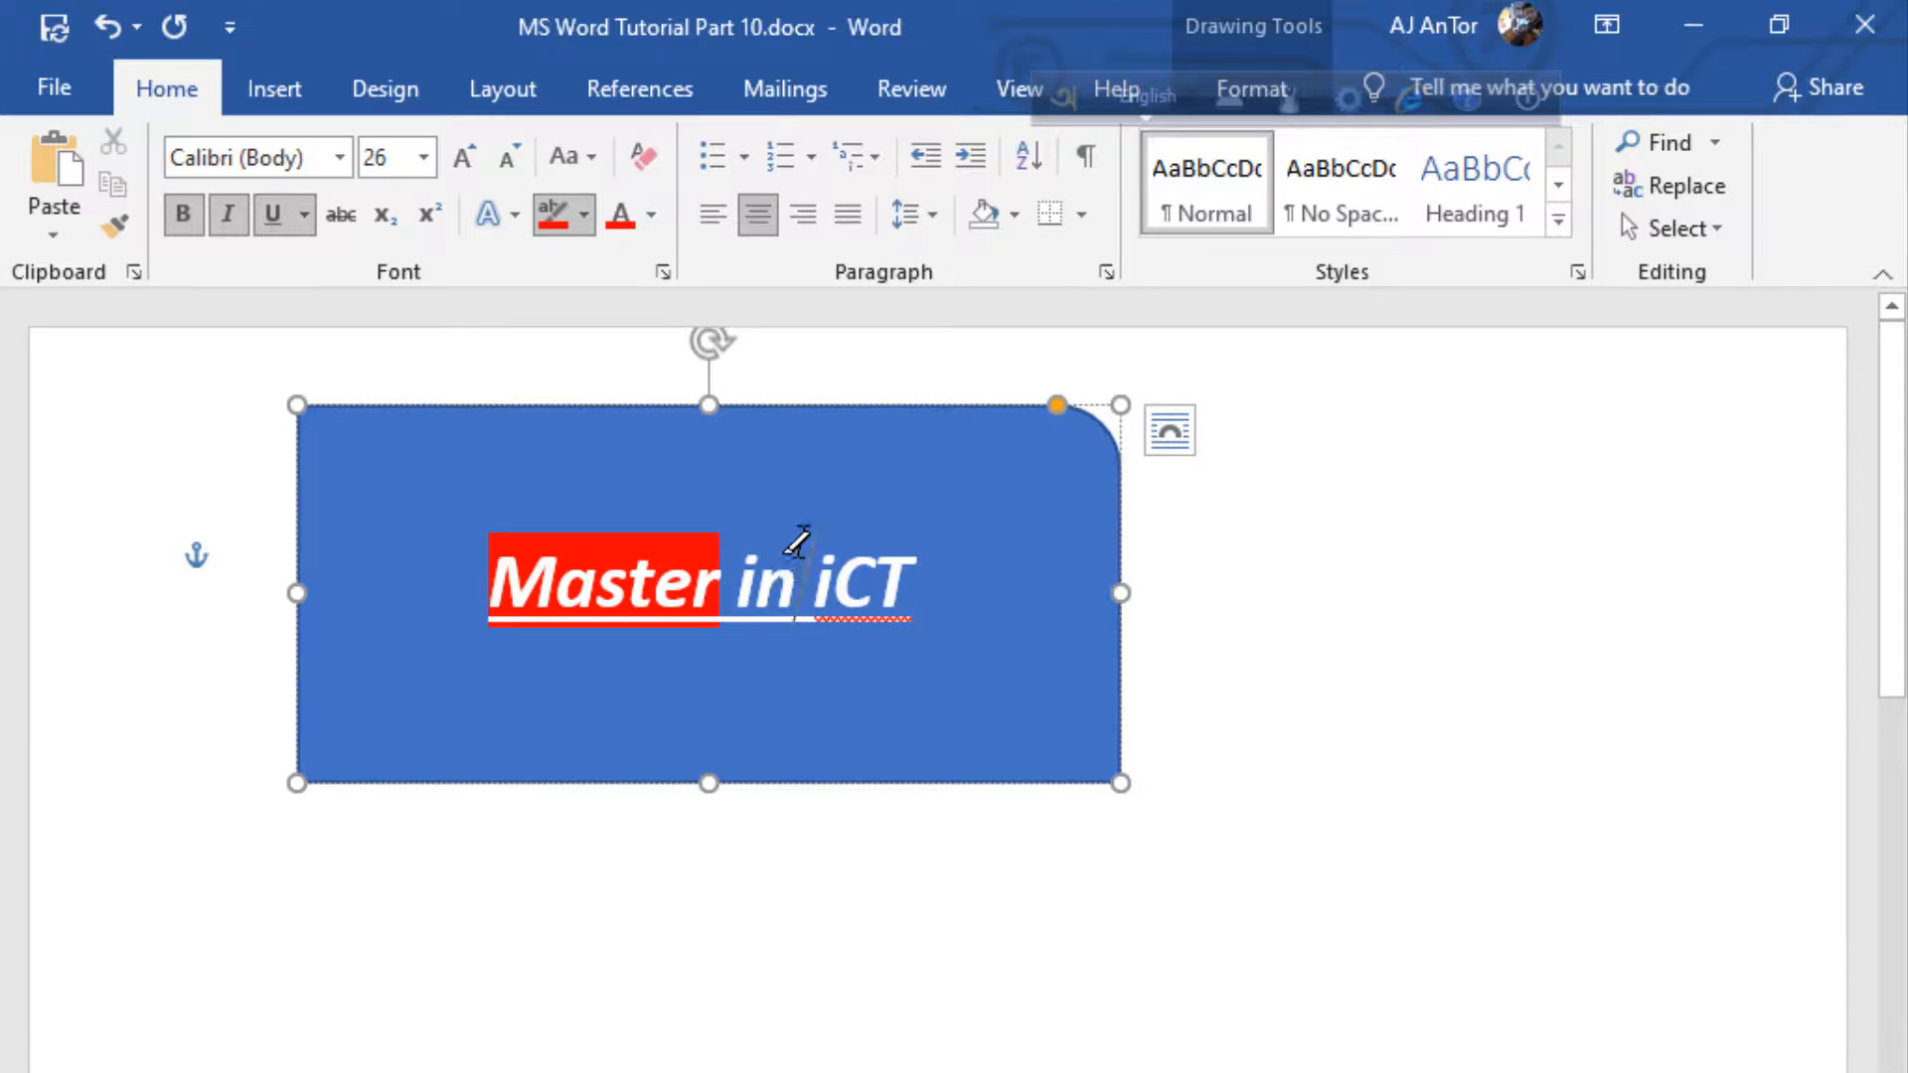
# Move the floating language bar clear of the ribbon and set the vertical alignment of the shape's text to Top
pyautogui.moveTo(1093, 95); pyautogui.dragTo(1108, 319)
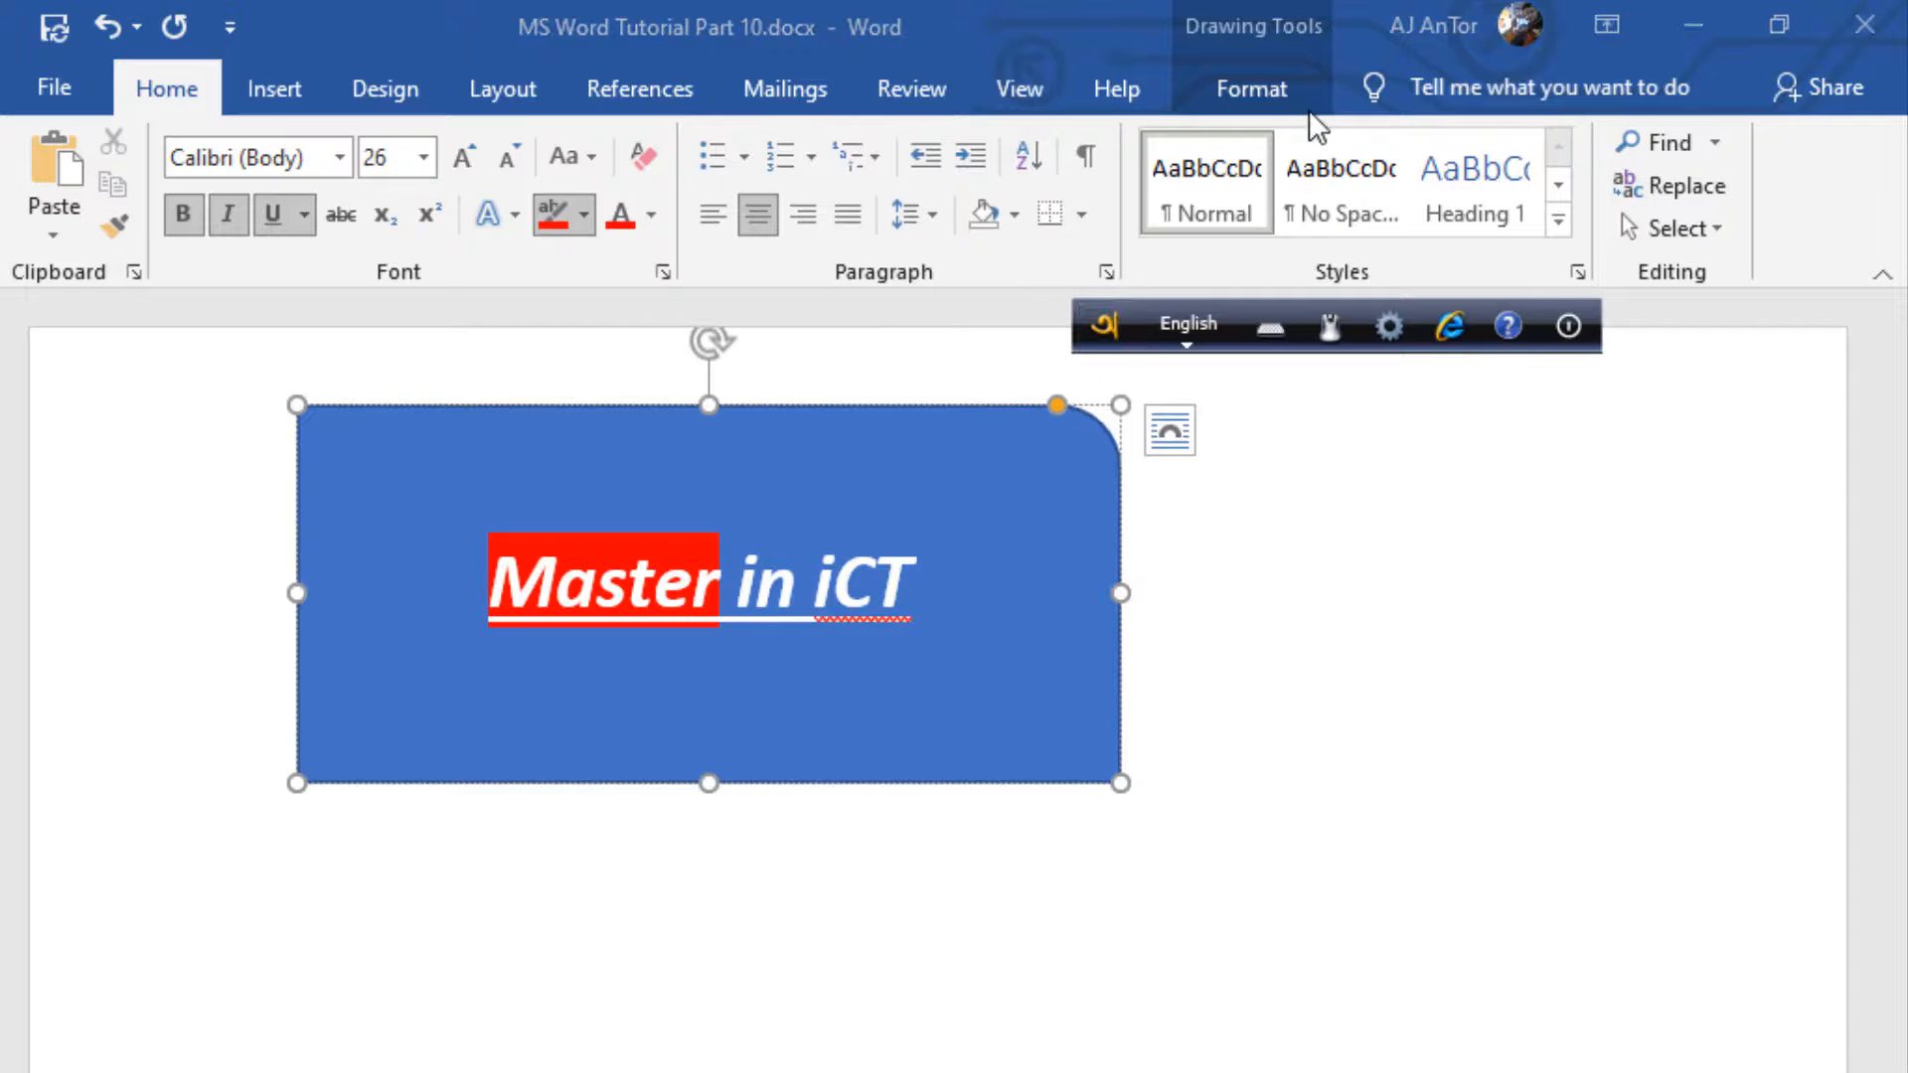
pyautogui.click(1255, 99)
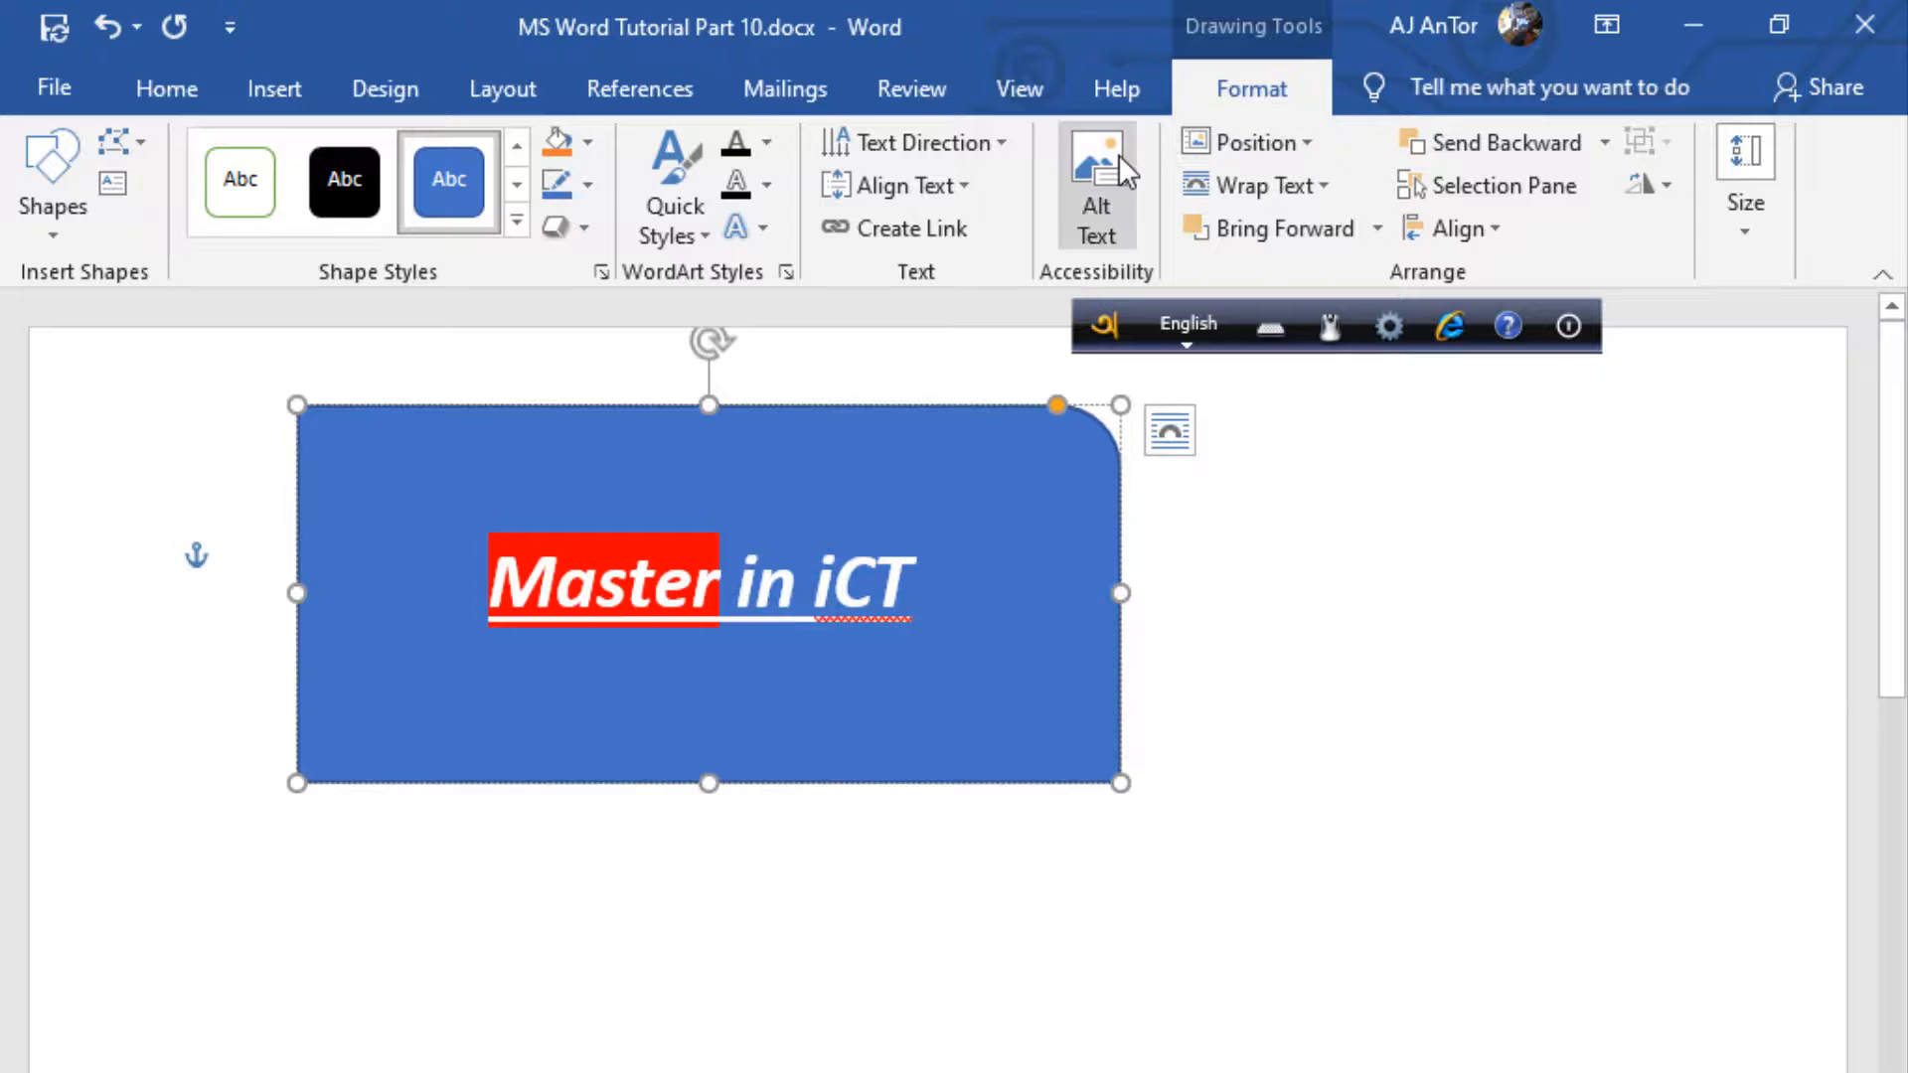
pyautogui.click(916, 185)
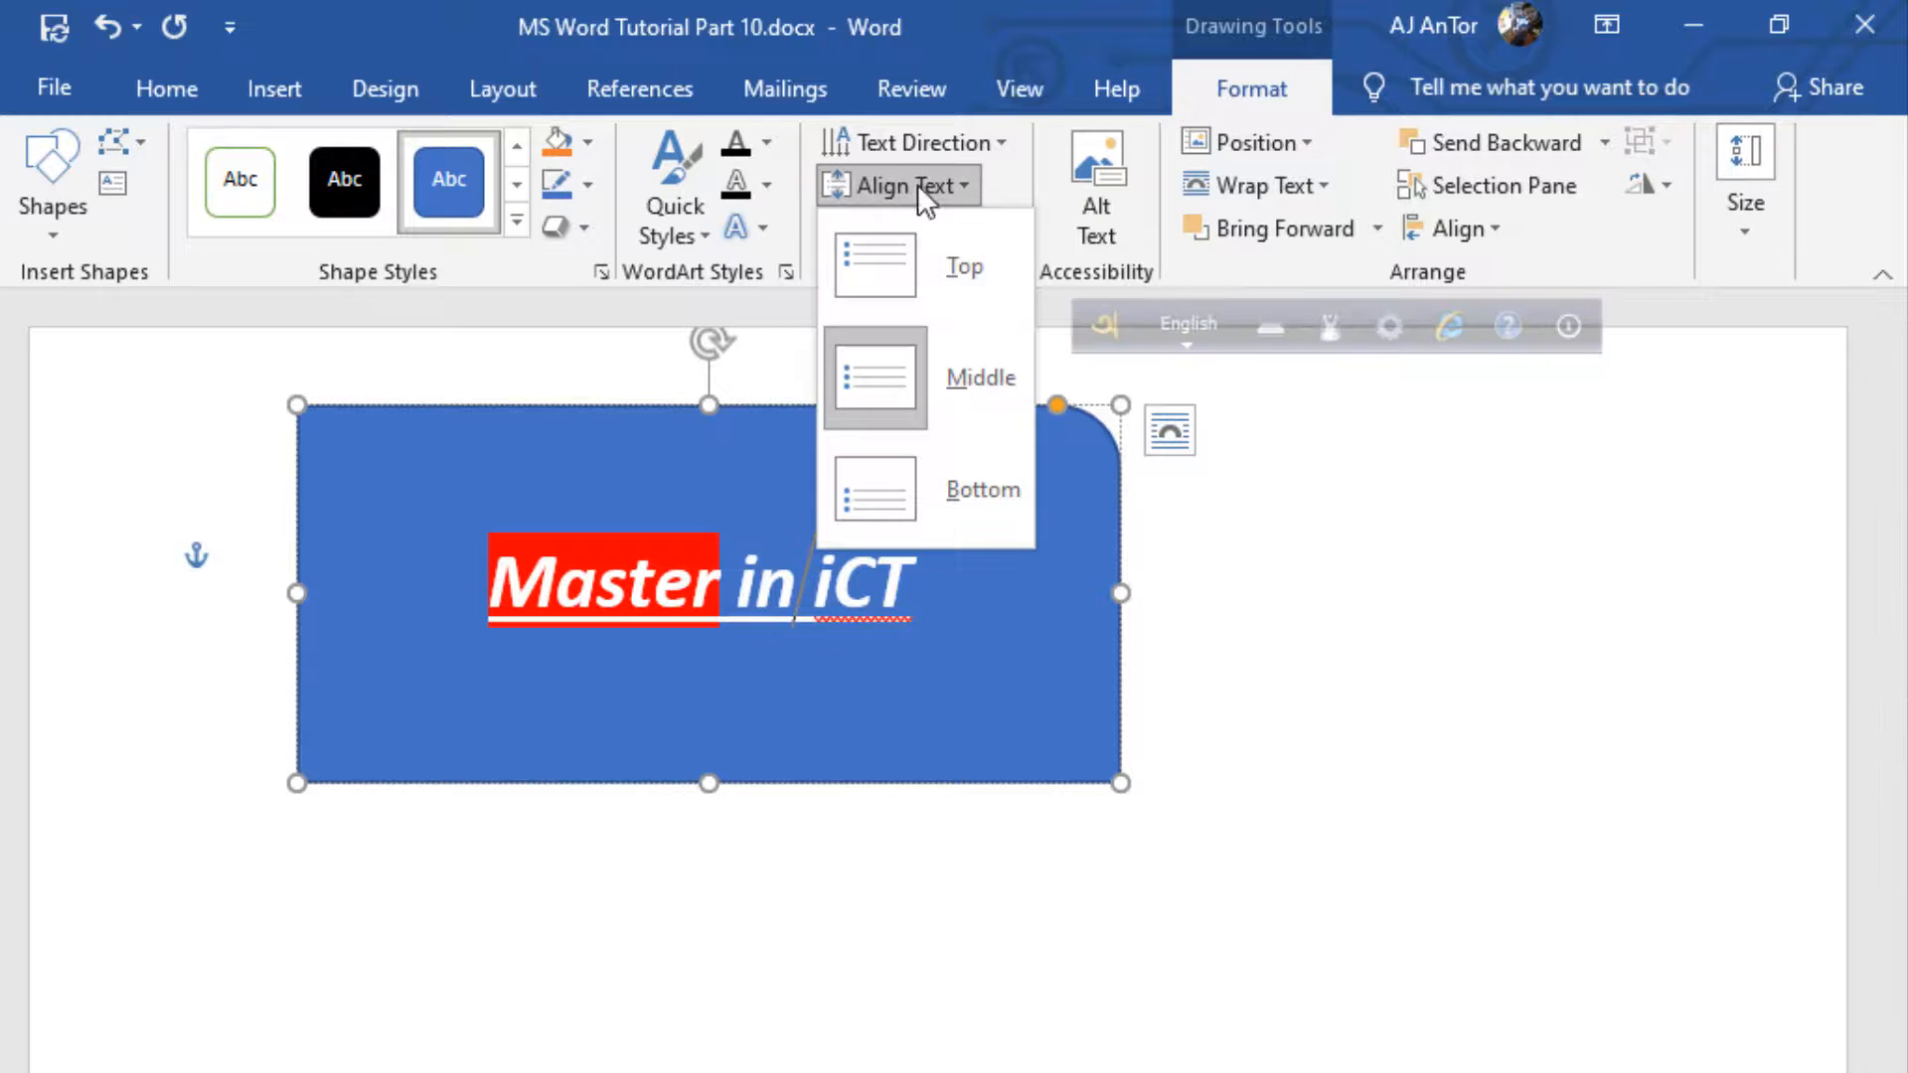
pyautogui.click(951, 298)
pyautogui.click(916, 185)
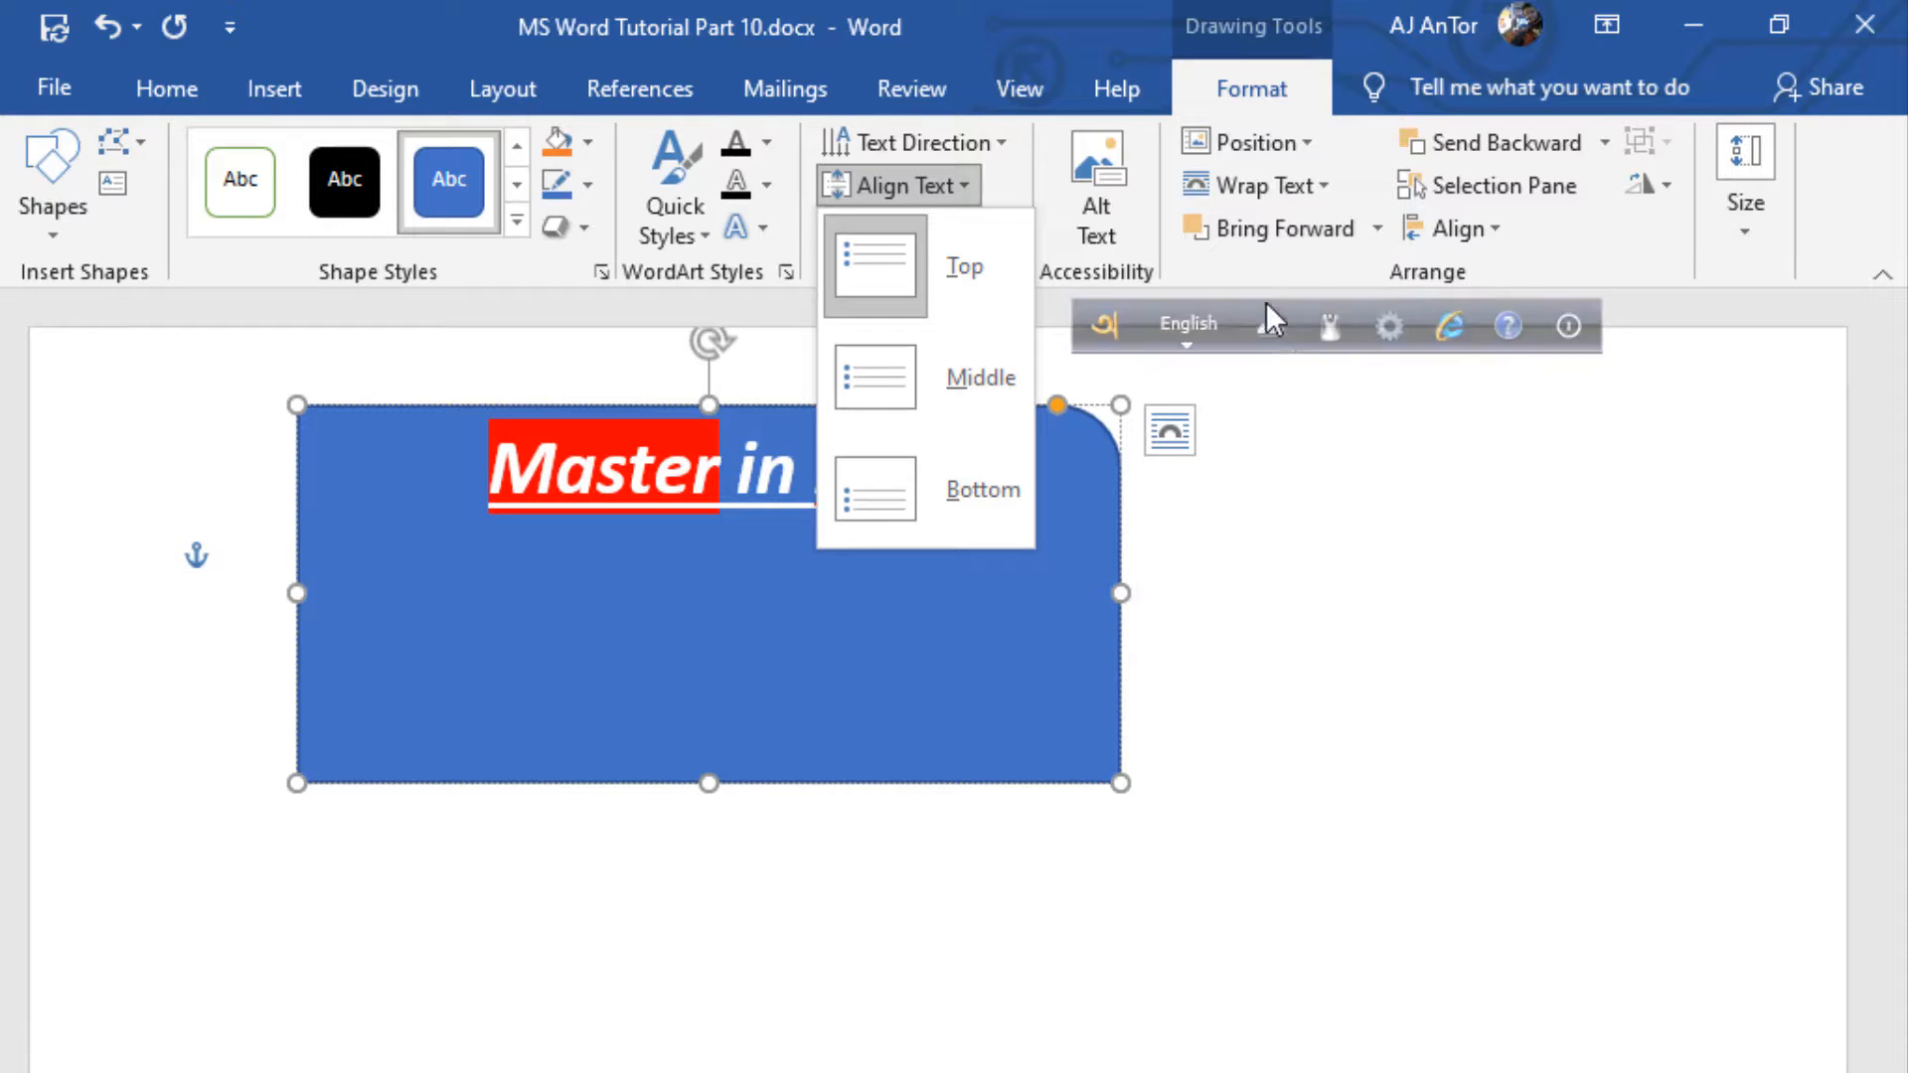
pyautogui.click(1226, 560)
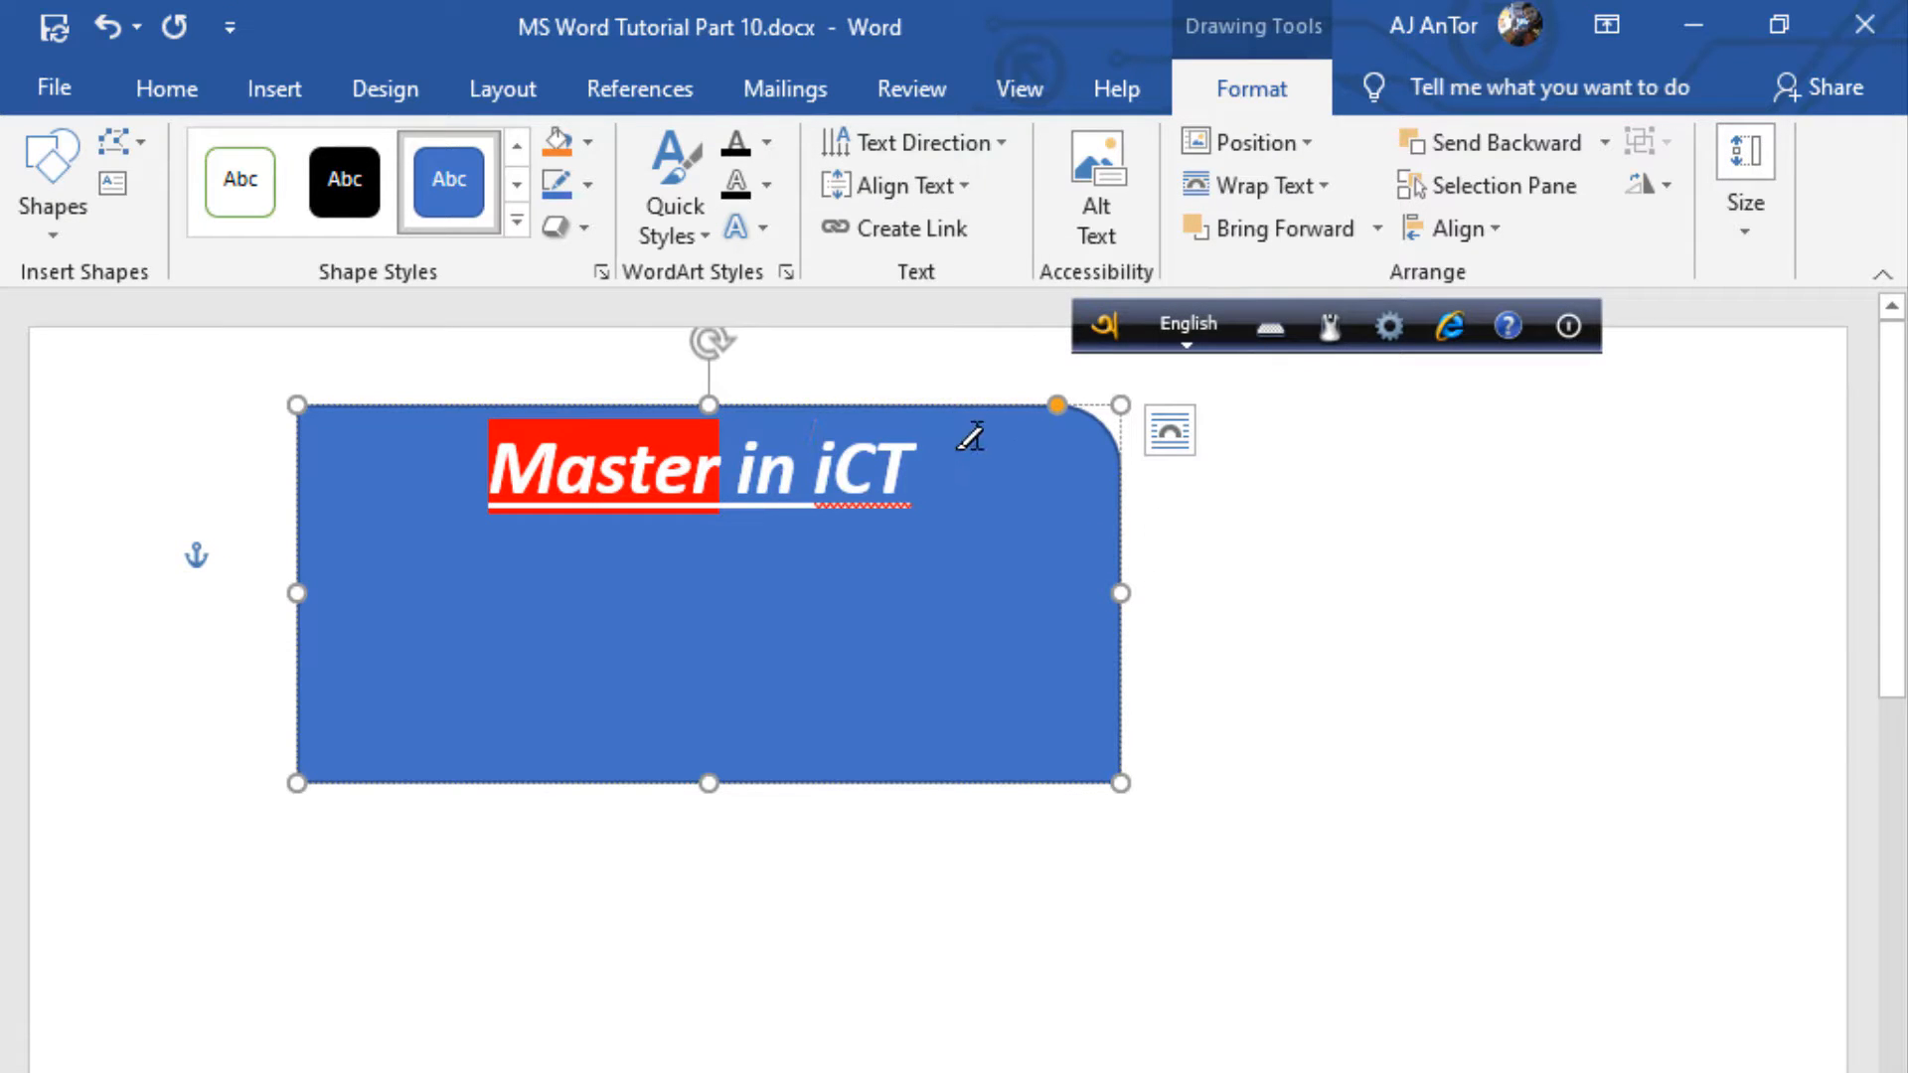